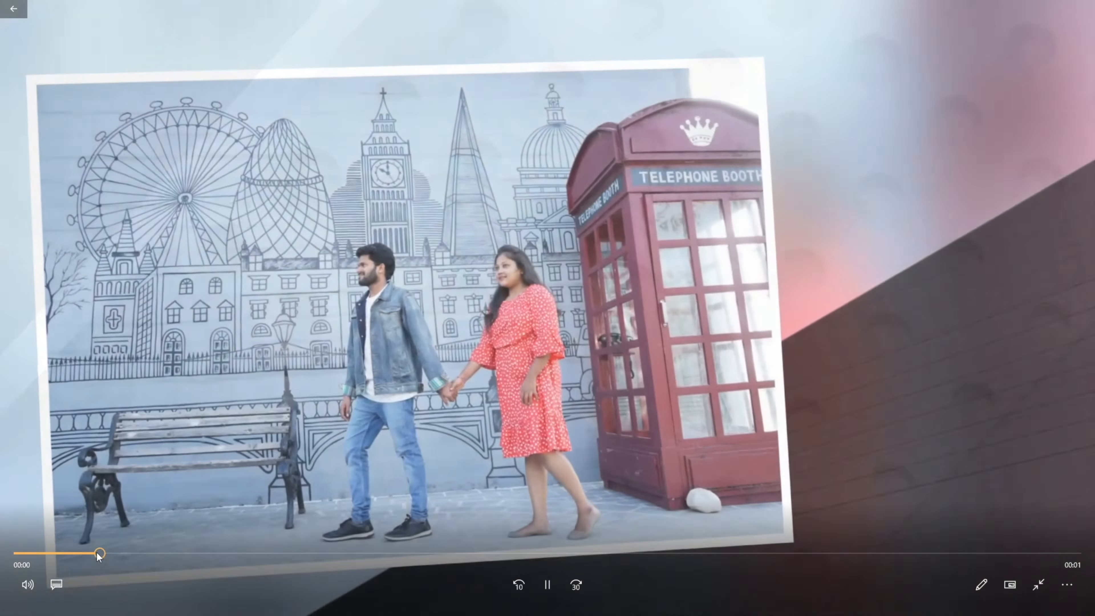
# Skim through the finished slideshow video to its end, and close the player and the PRO SHOW folder.
pyautogui.moveTo(98, 555); pyautogui.dragTo(407, 554)
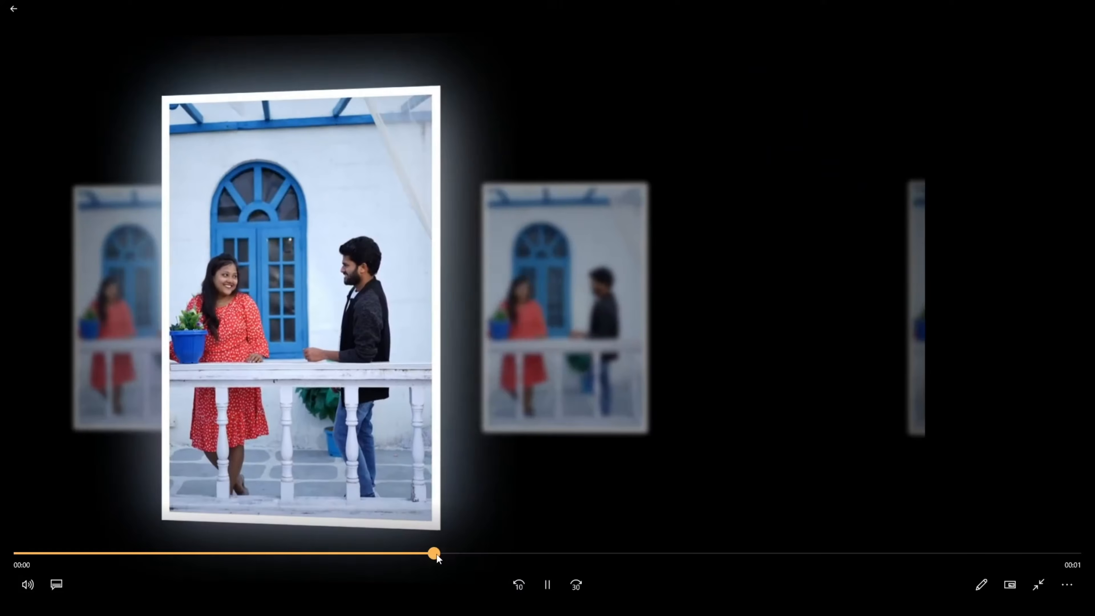
pyautogui.moveTo(436, 554); pyautogui.dragTo(951, 475)
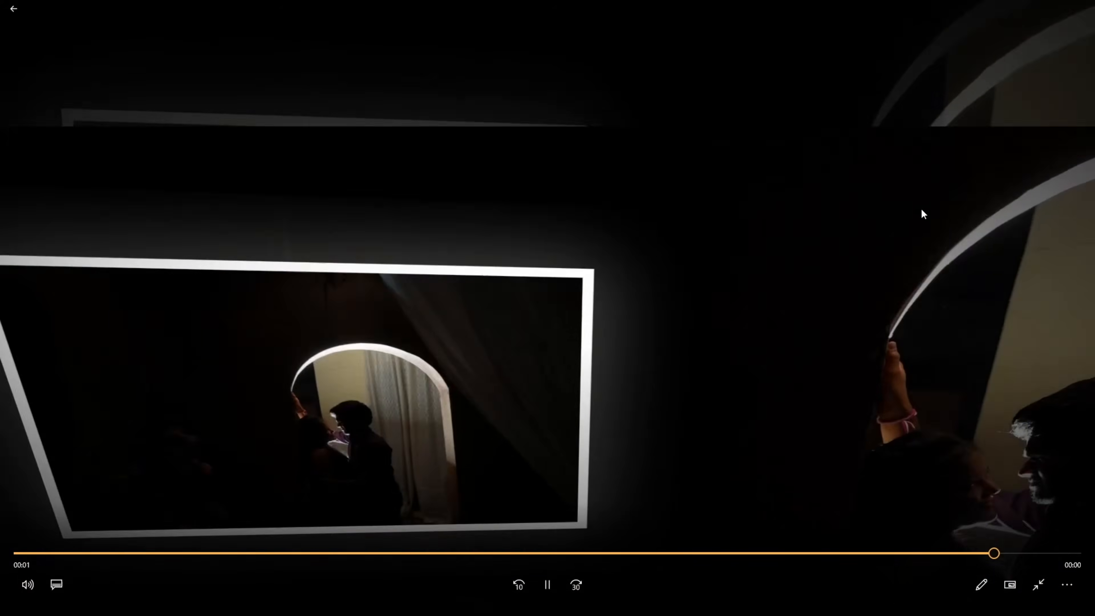
pyautogui.doubleClick(909, 201)
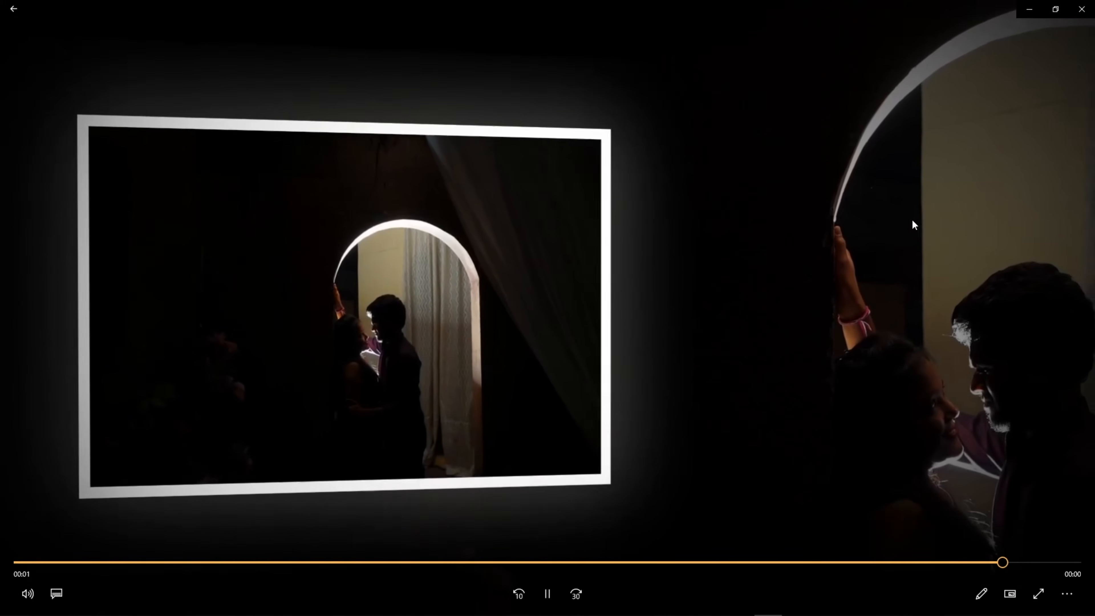
pyautogui.click(1081, 8)
pyautogui.click(712, 417)
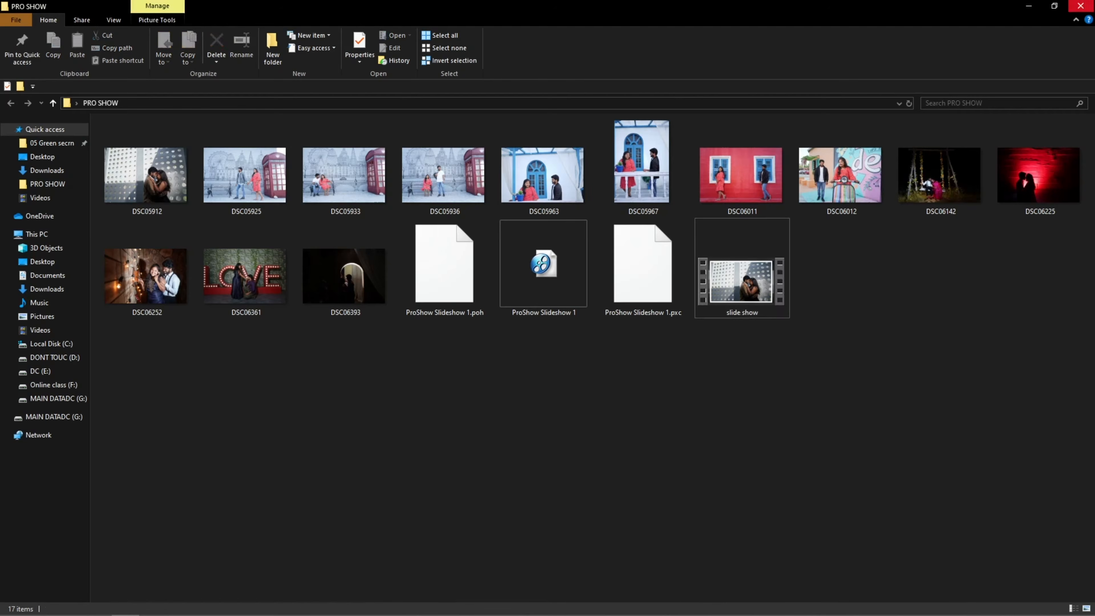
pyautogui.click(1086, 3)
# Launch ProShow Producer from the desktop and start a new slideshow with the Wizard, continuing past its introduction.
pyautogui.moveTo(717, 129); pyautogui.dragTo(616, 170)
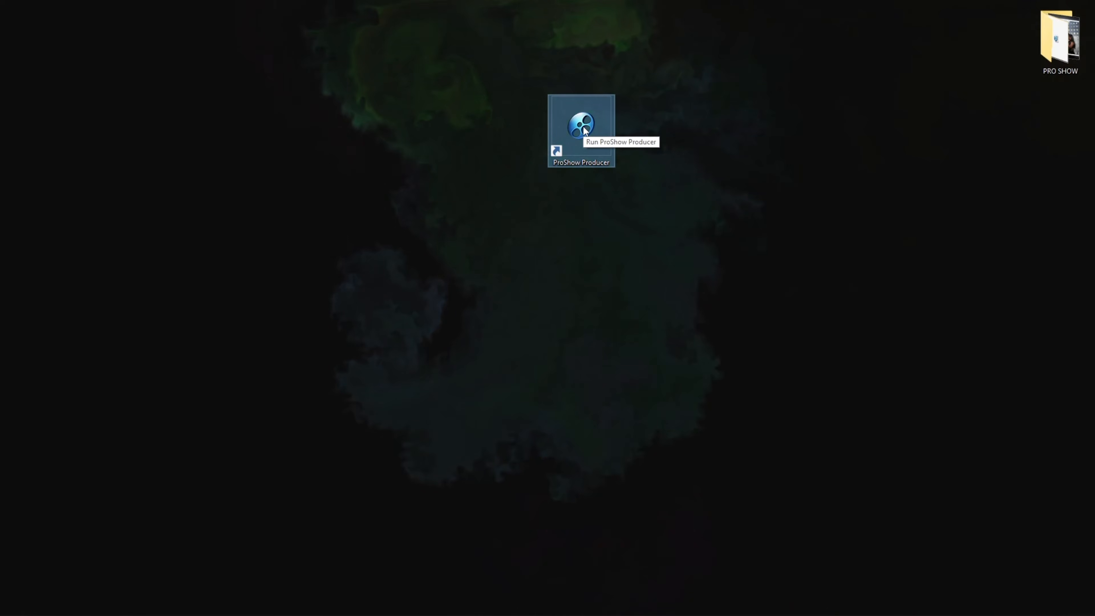
pyautogui.rightClick(584, 128)
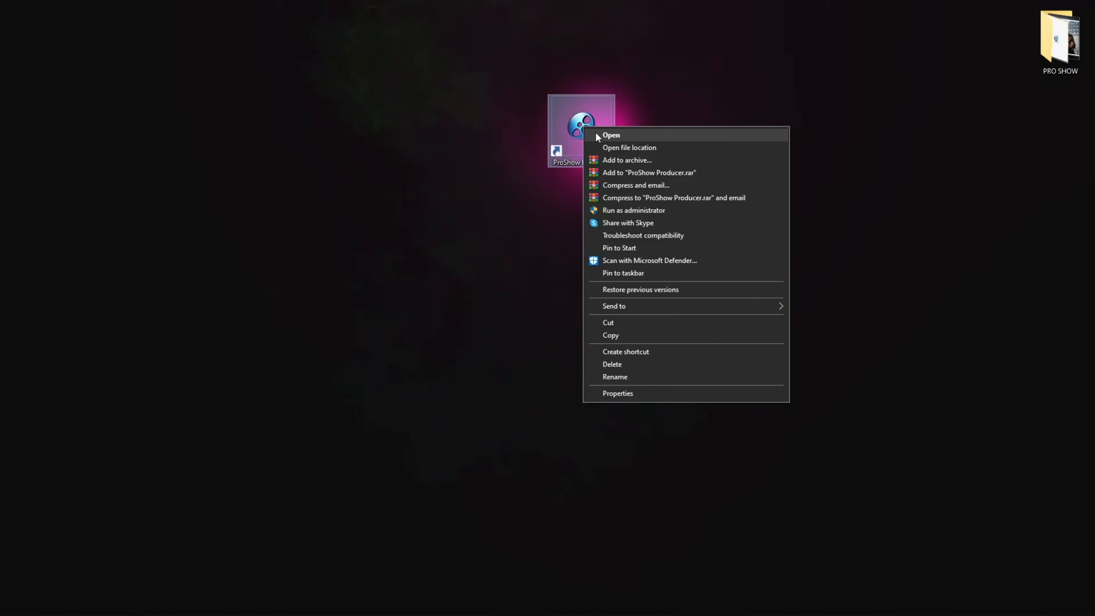
pyautogui.click(610, 135)
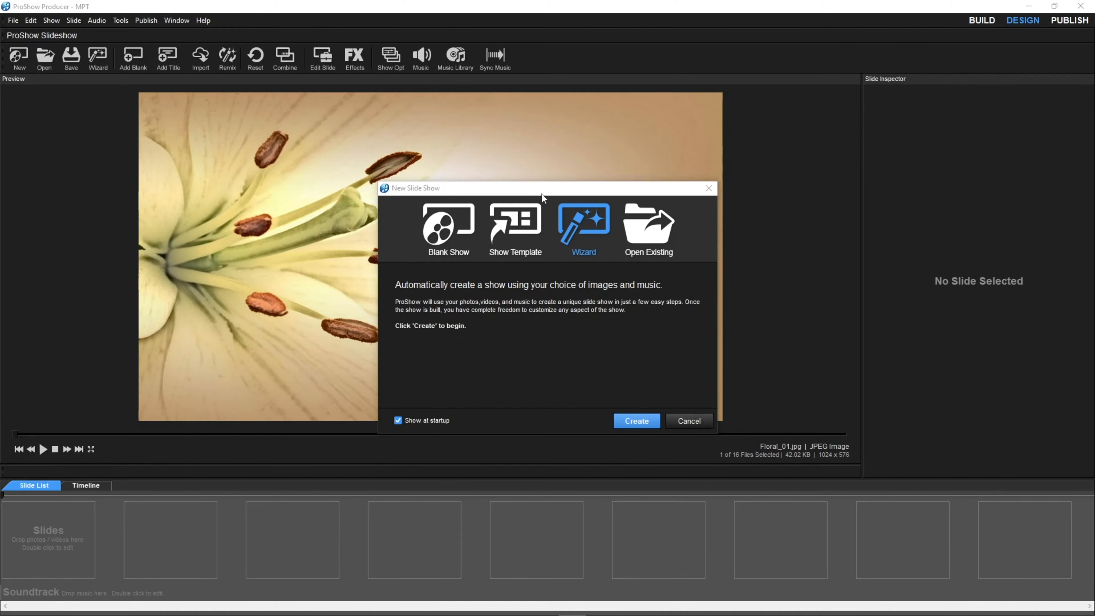
pyautogui.moveTo(542, 194); pyautogui.dragTo(422, 156)
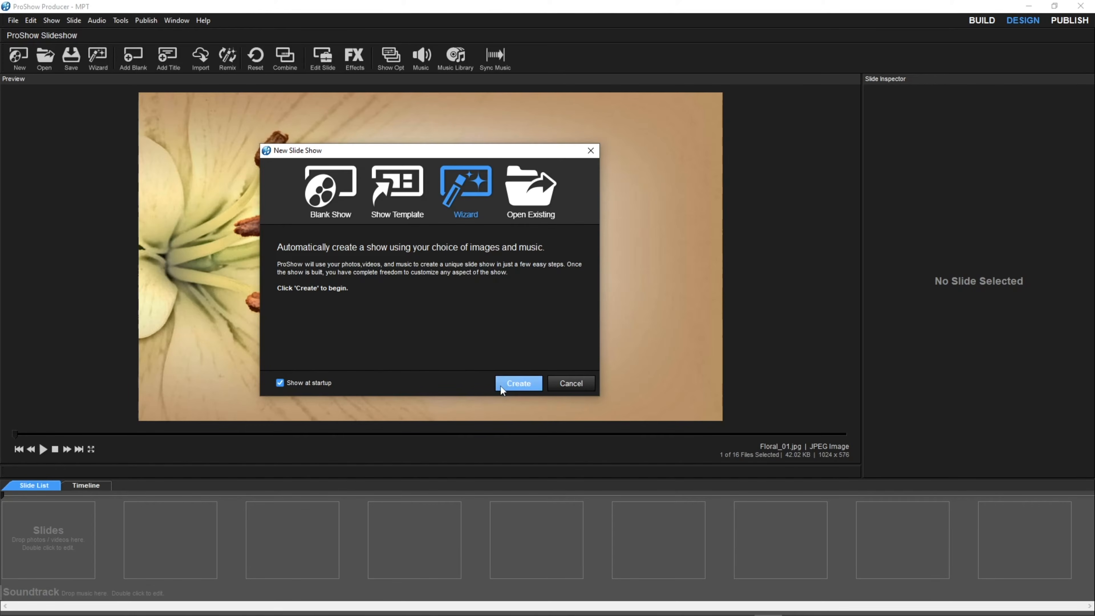
pyautogui.click(518, 383)
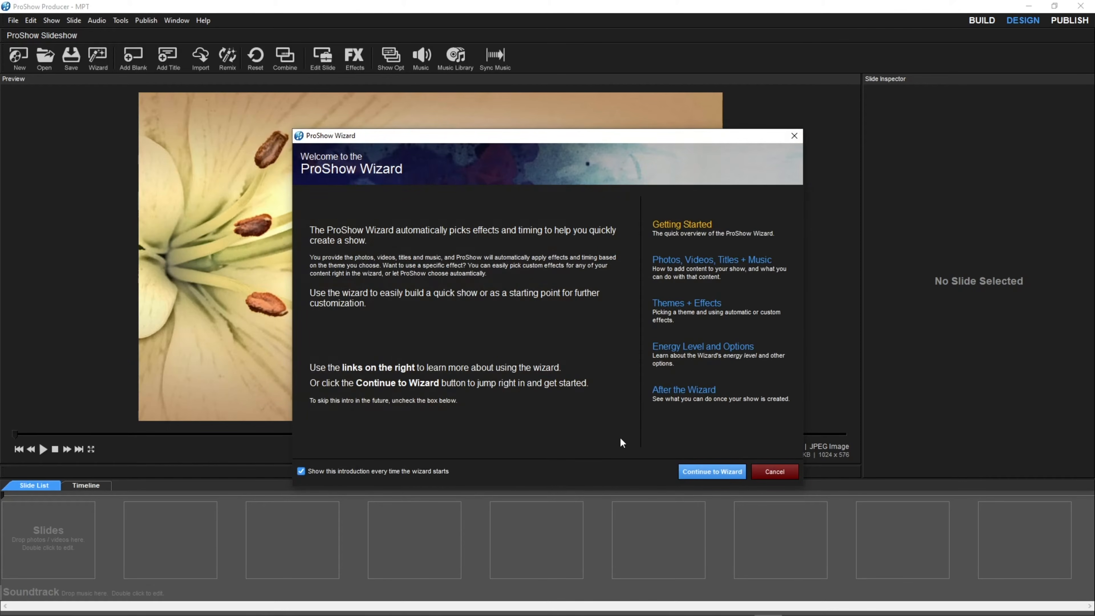
pyautogui.click(717, 472)
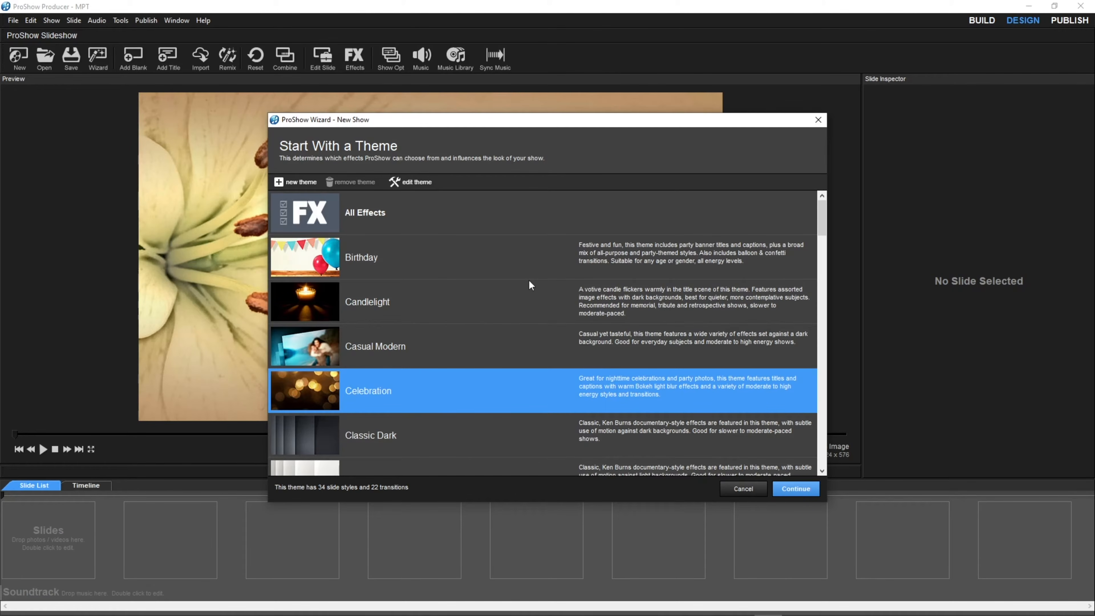
# Compare the Birthday, Candlelight, Casual Modern and Celebration themes, and continue with the All Effects theme.
pyautogui.click(366, 211)
pyautogui.scroll(-5, 432, 285)
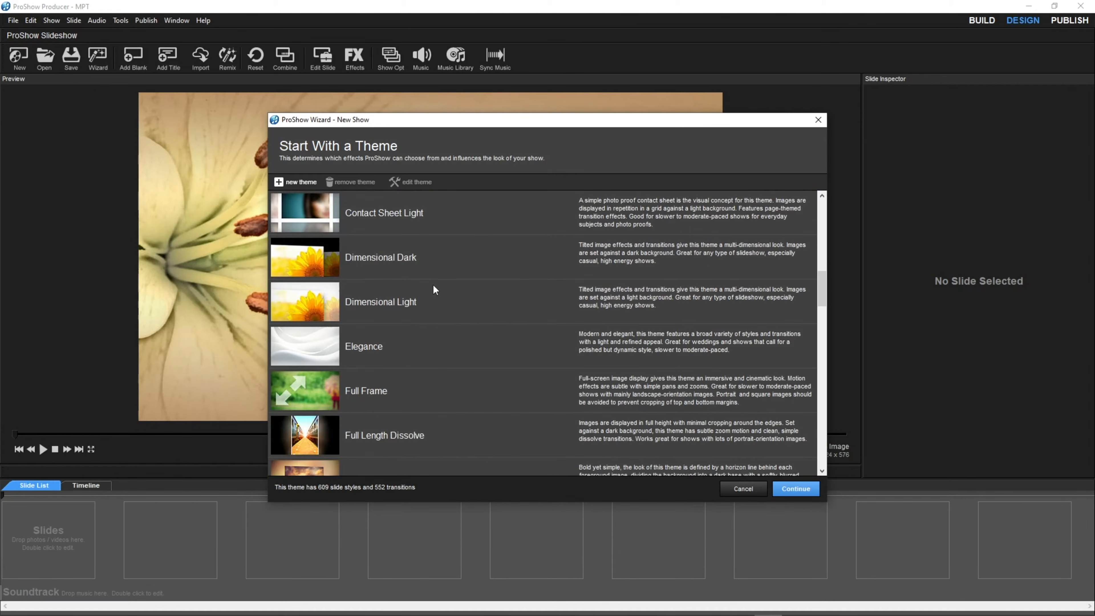
pyautogui.scroll(5, 440, 339)
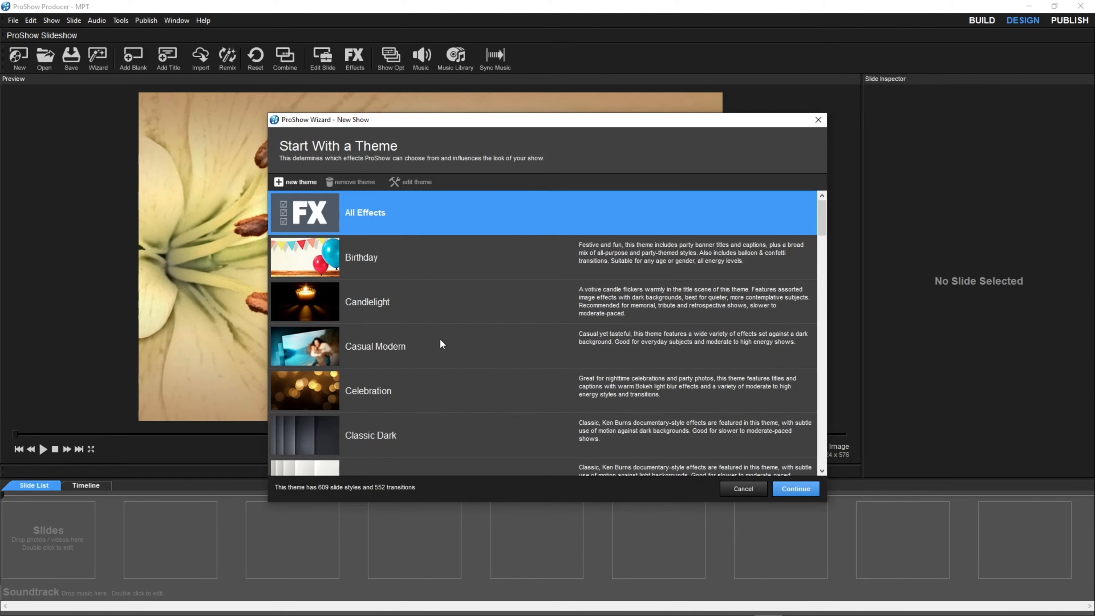
pyautogui.click(392, 268)
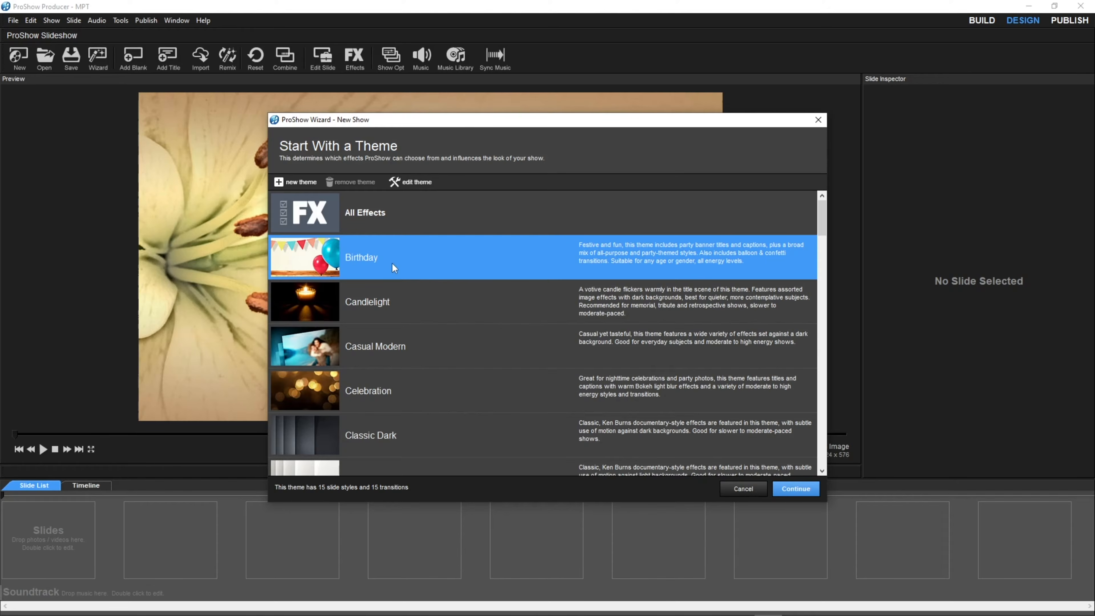
pyautogui.click(409, 315)
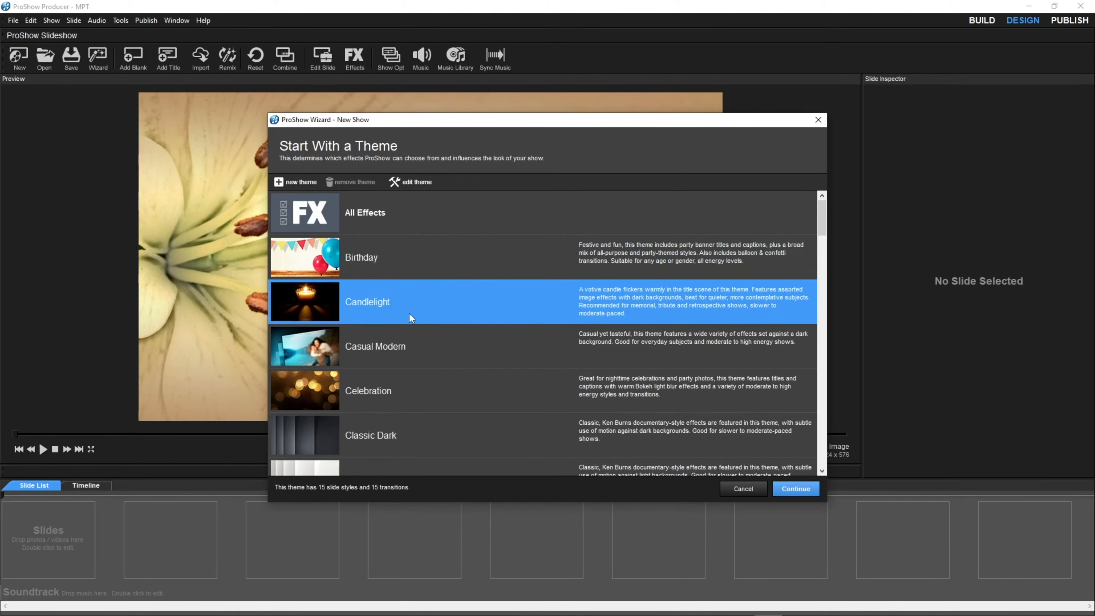
pyautogui.click(426, 353)
pyautogui.click(433, 386)
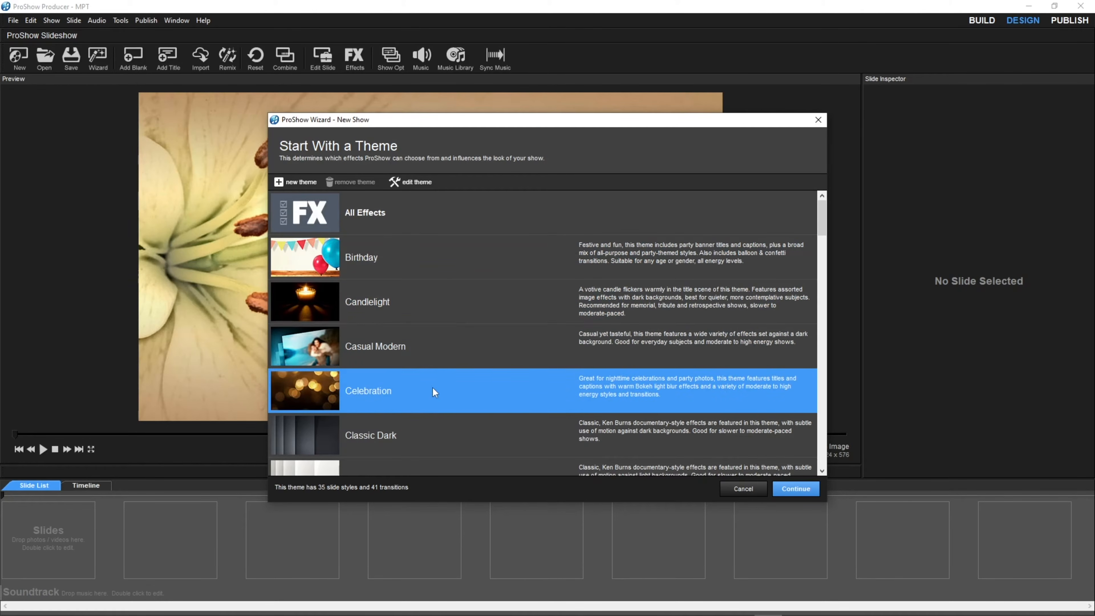
pyautogui.scroll(-3, 446, 393)
pyautogui.scroll(3, 446, 393)
pyautogui.click(389, 212)
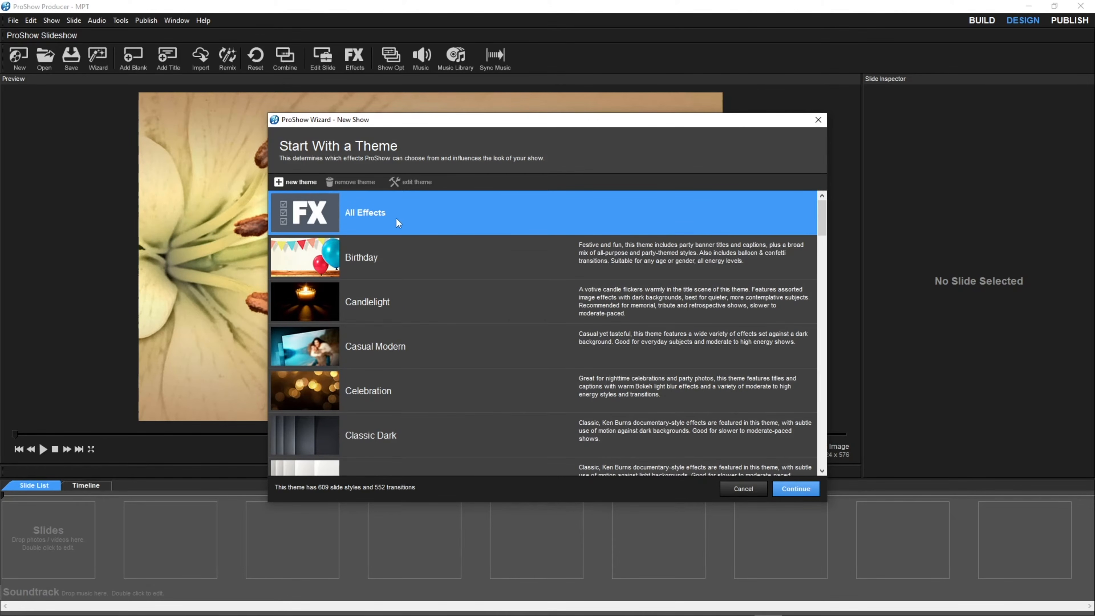
pyautogui.click(795, 492)
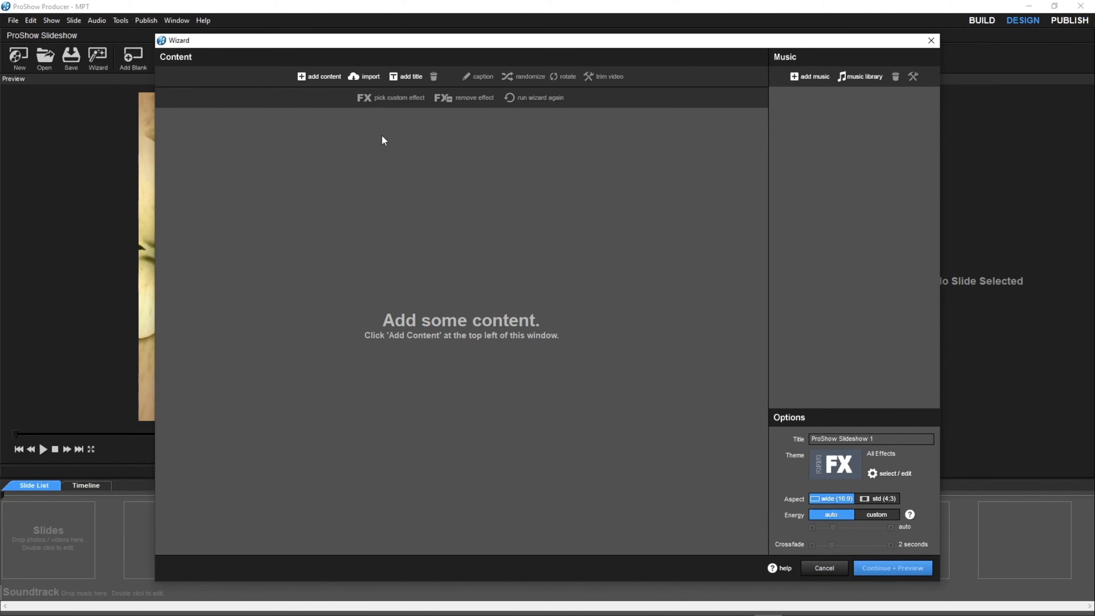
# Add the photos DSC05912 through DSC06393 from the PRO SHOW folder and move DSC05933 to the fifth position.
pyautogui.click(323, 77)
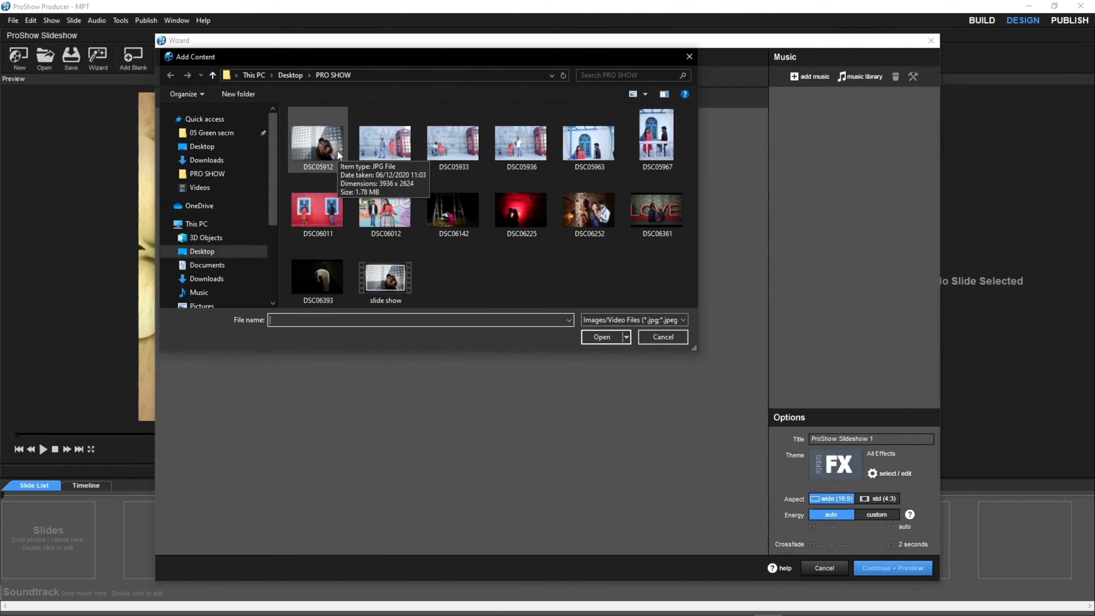
pyautogui.click(315, 134)
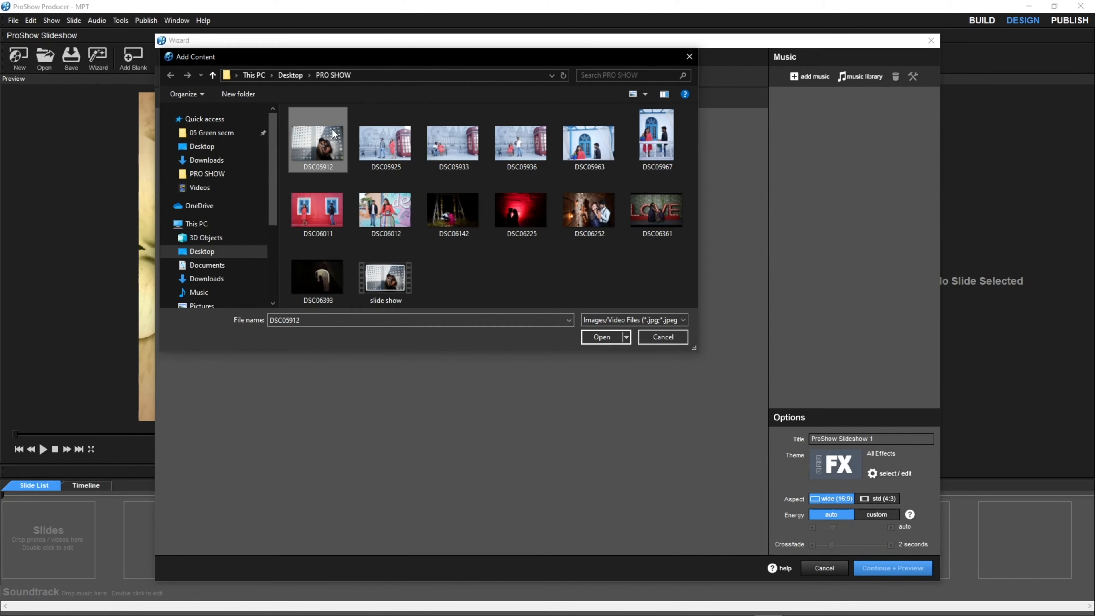
pyautogui.keyDown('shift'); pyautogui.click(329, 287); pyautogui.keyUp('shift')
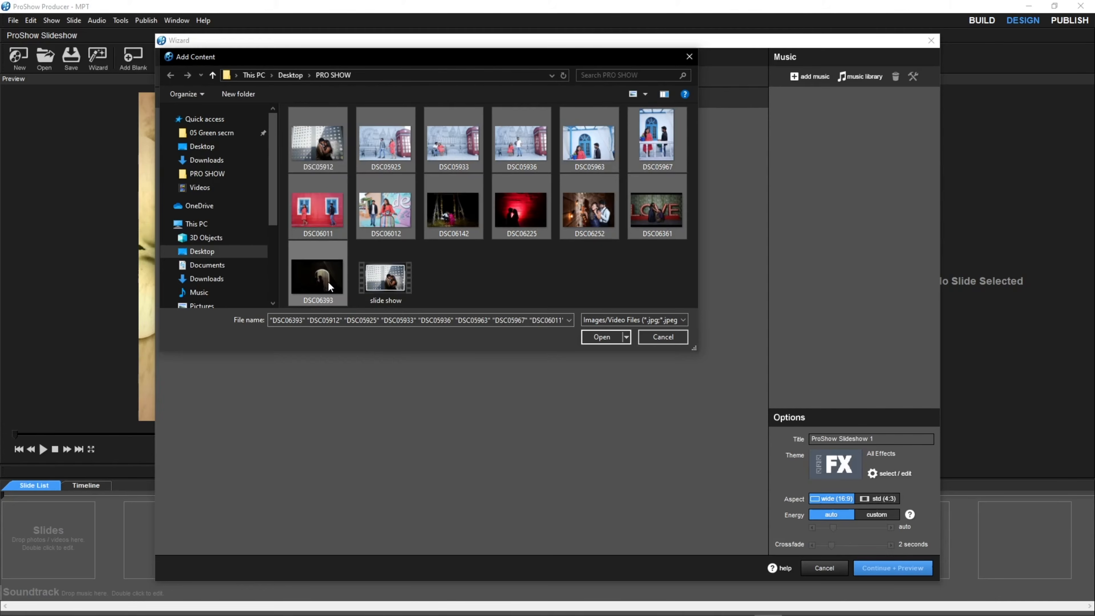
pyautogui.click(602, 337)
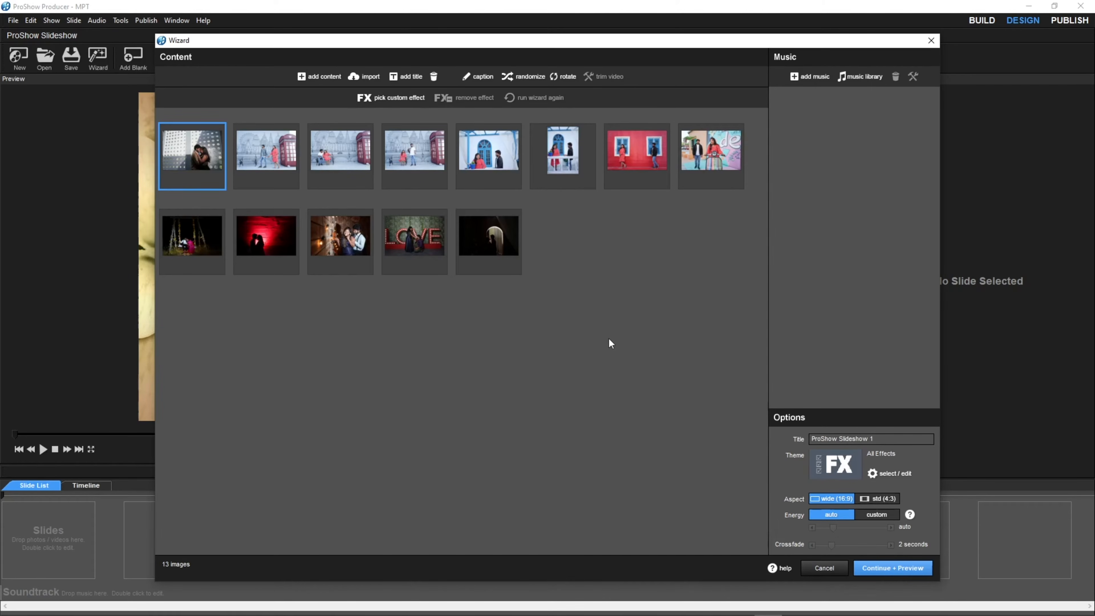
pyautogui.moveTo(350, 163); pyautogui.dragTo(405, 169)
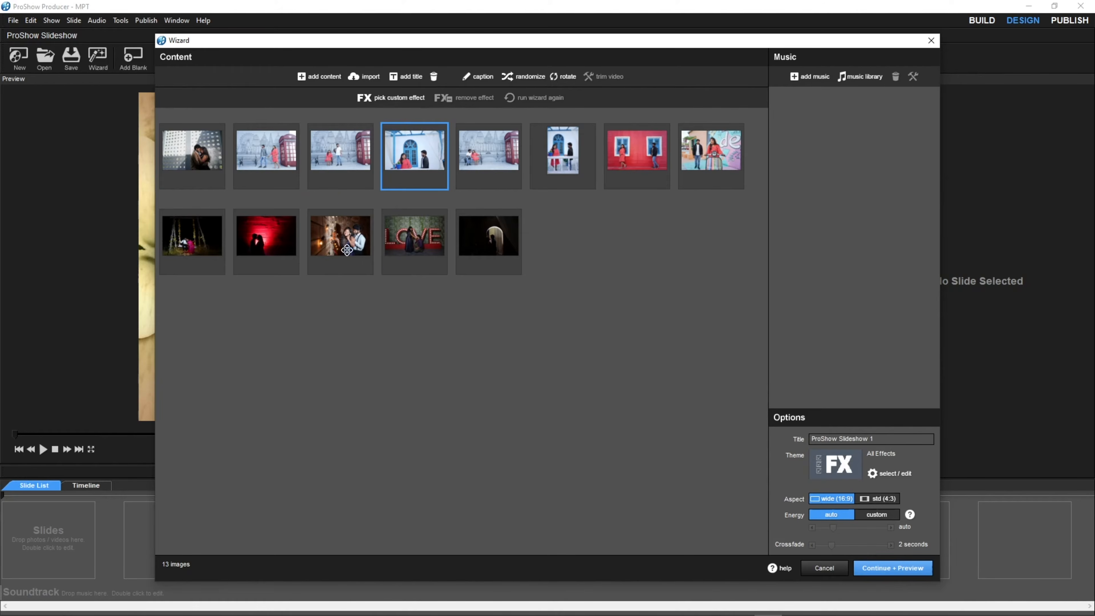
pyautogui.click(221, 161)
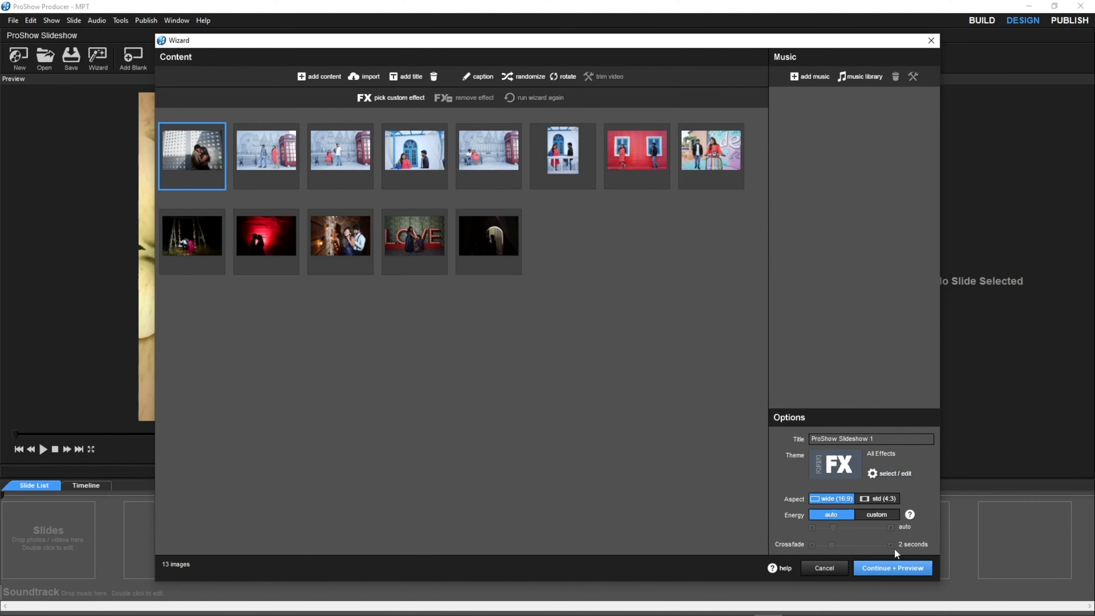
# Generate the slideshow preview, apply it and exit the wizard, and skim the show's playback back to the first slide.
pyautogui.click(885, 568)
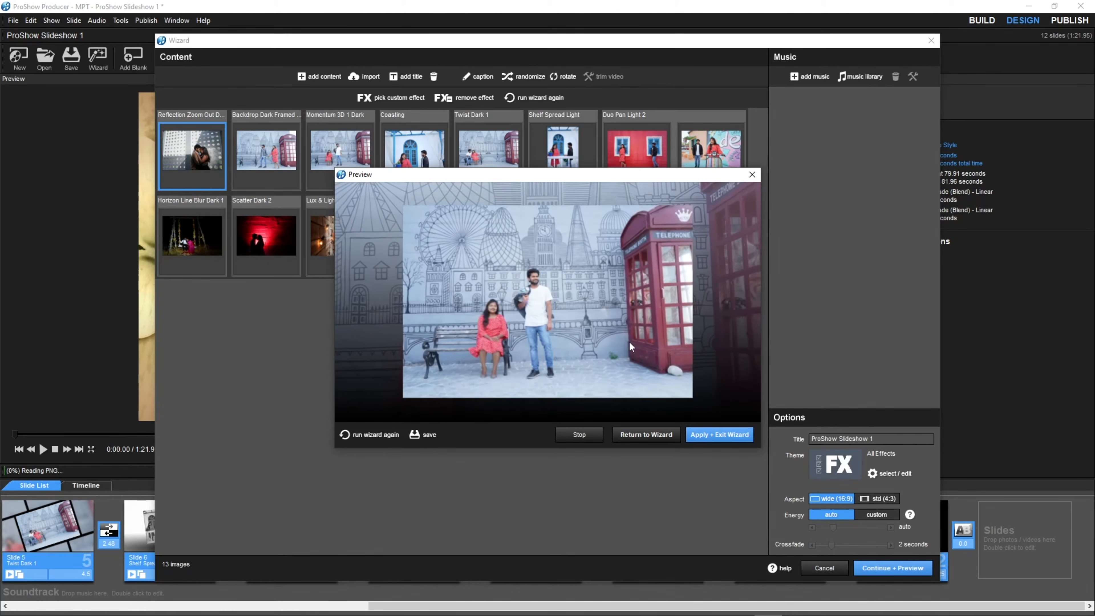
pyautogui.click(709, 439)
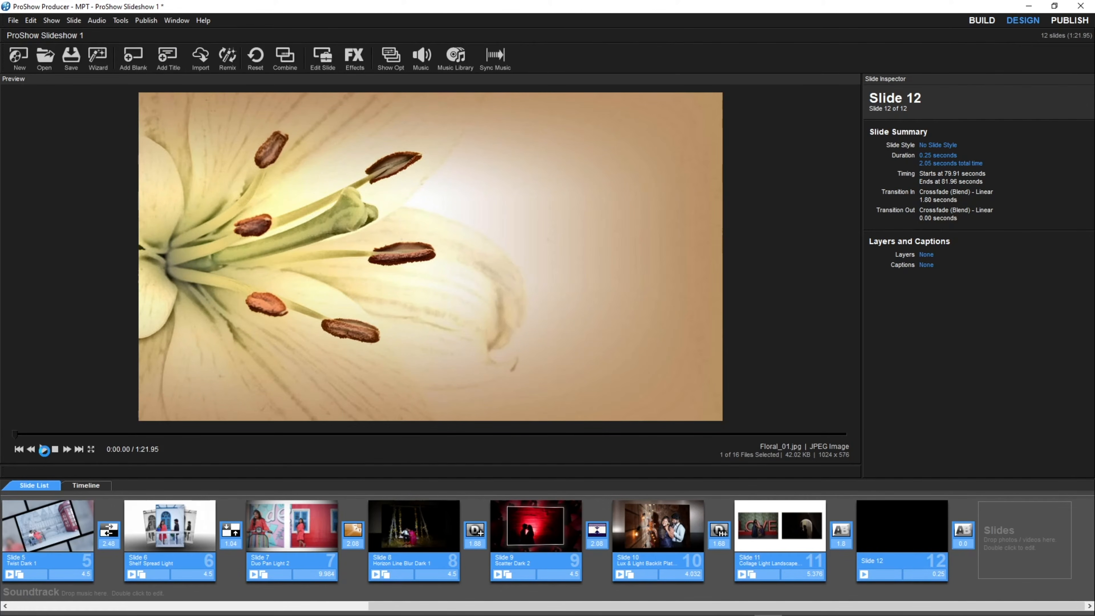
pyautogui.click(43, 450)
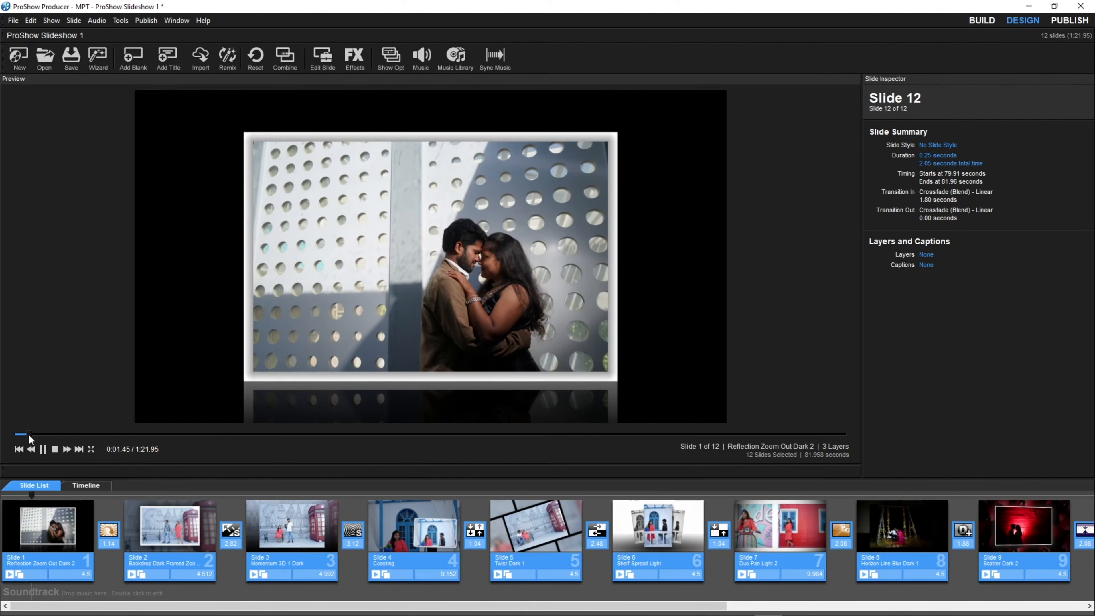
pyautogui.moveTo(28, 434); pyautogui.dragTo(414, 435)
pyautogui.moveTo(589, 435); pyautogui.dragTo(51, 440)
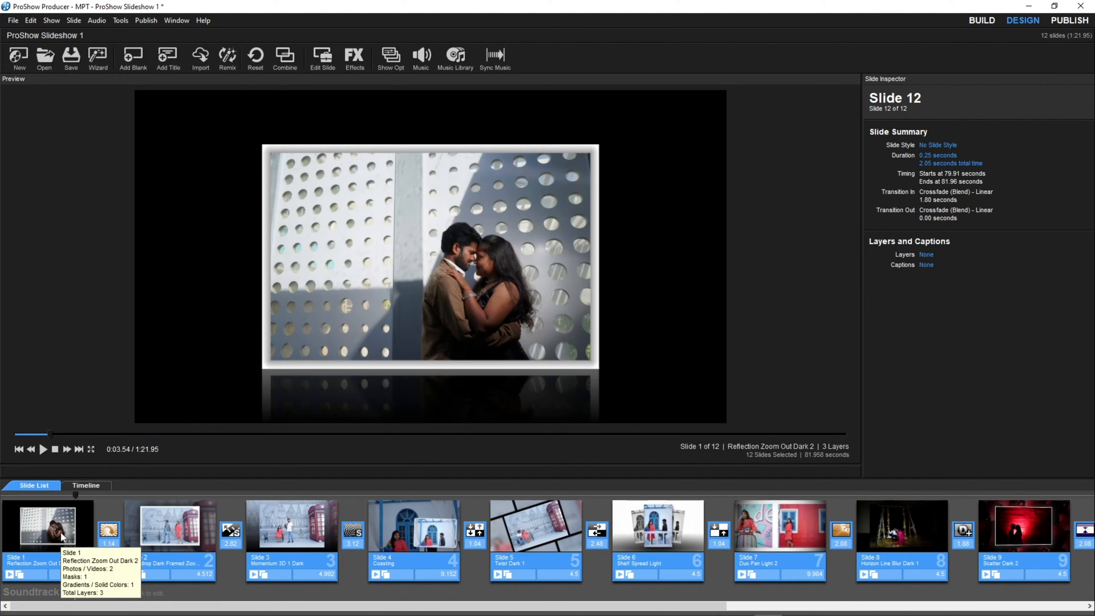
# Open the slide style options for Slide 1 and preview the Backdrop Dark Framed Zoom In 3D and Zoom Out 3D styles.
pyautogui.doubleClick(60, 531)
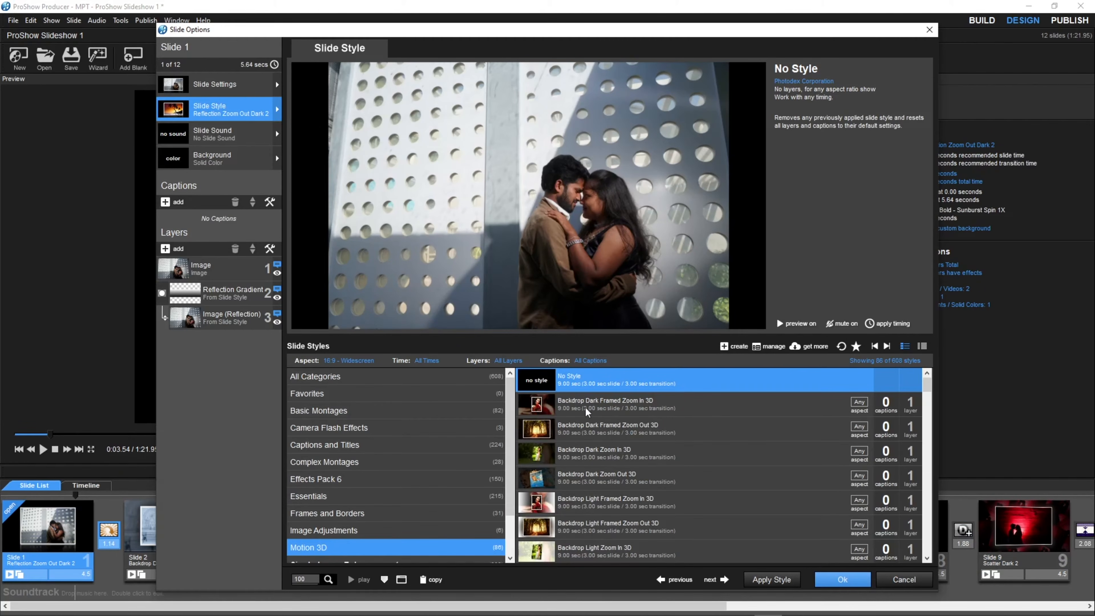
pyautogui.click(571, 407)
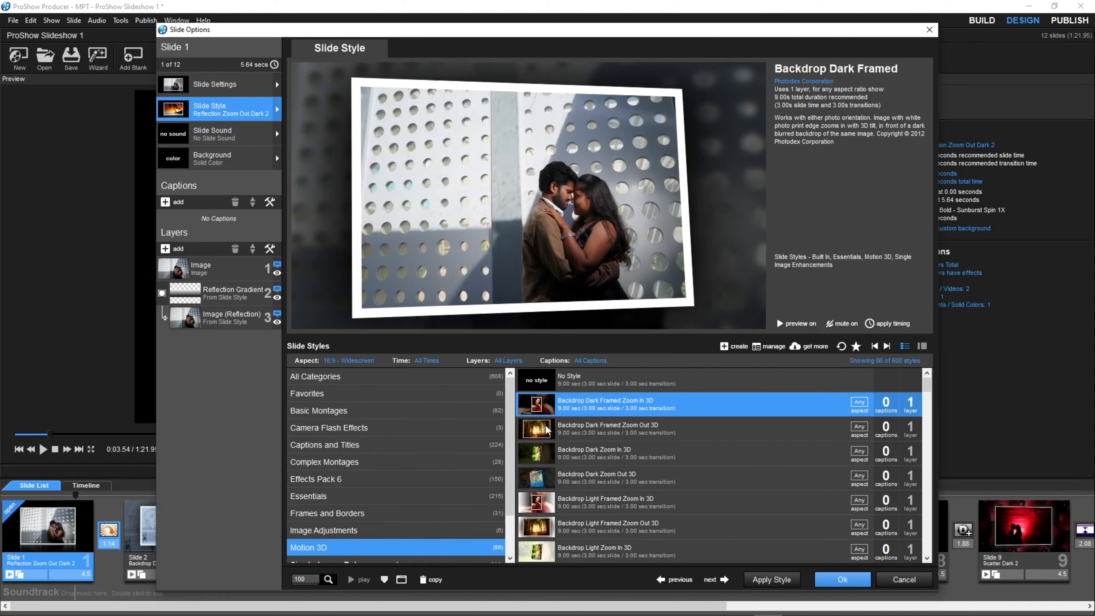
pyautogui.click(550, 433)
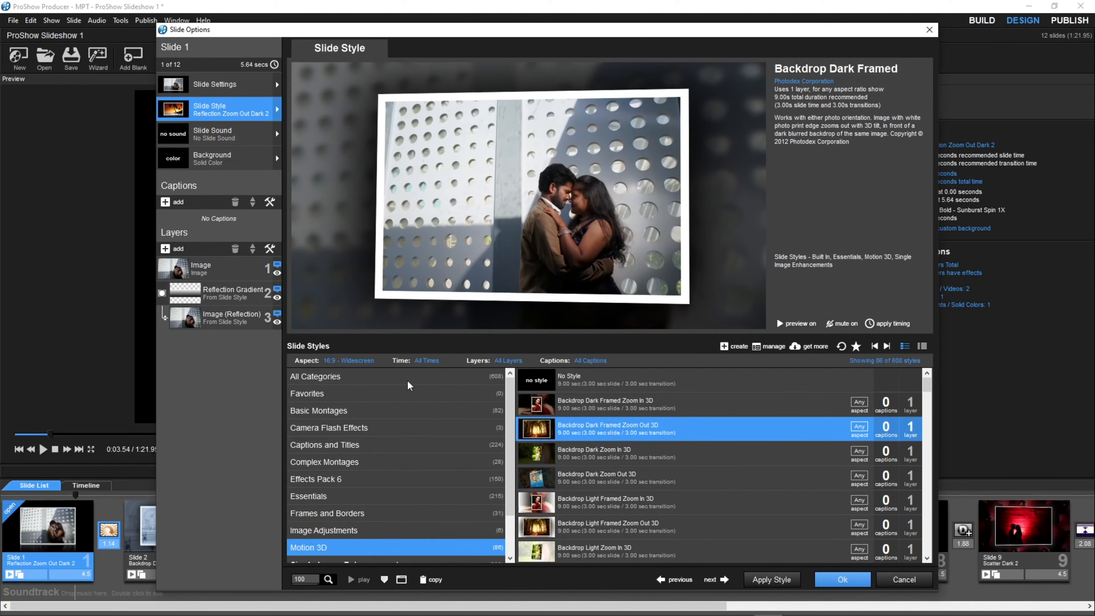
# Browse the slide styles under All Categories, Favorites and Basic Montages, and switch to the Motion 3D category.
pyautogui.click(444, 376)
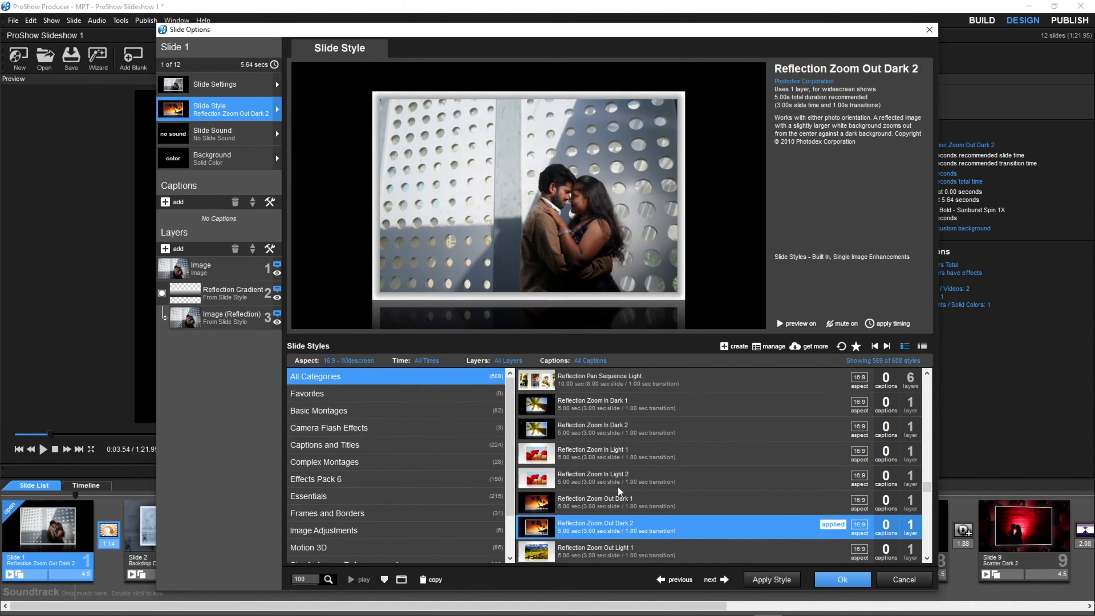
pyautogui.scroll(-5, 627, 475)
pyautogui.scroll(-8, 627, 475)
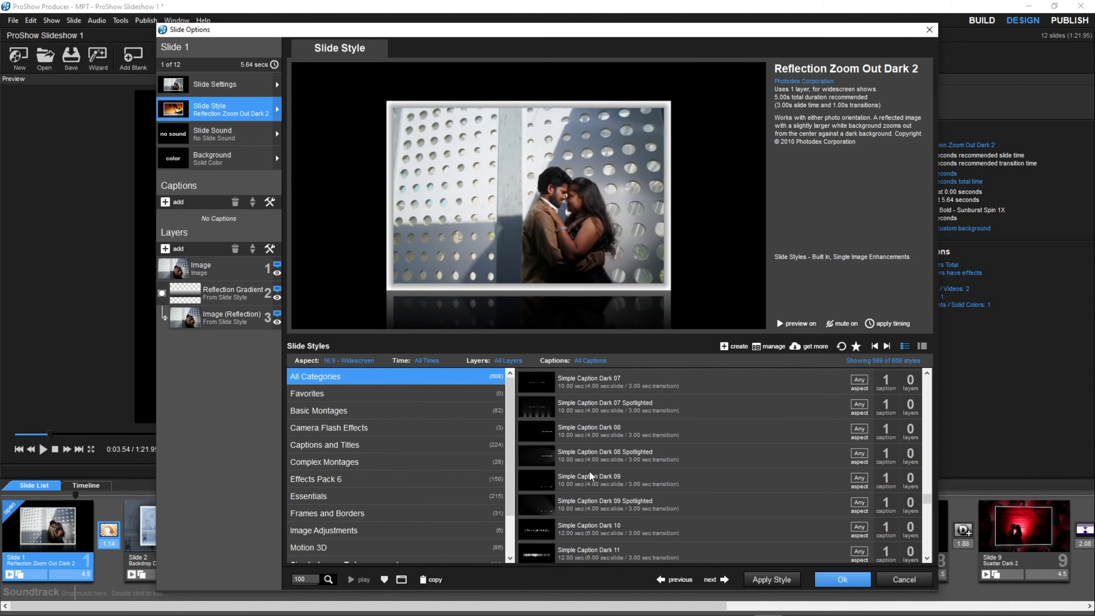
pyautogui.click(319, 394)
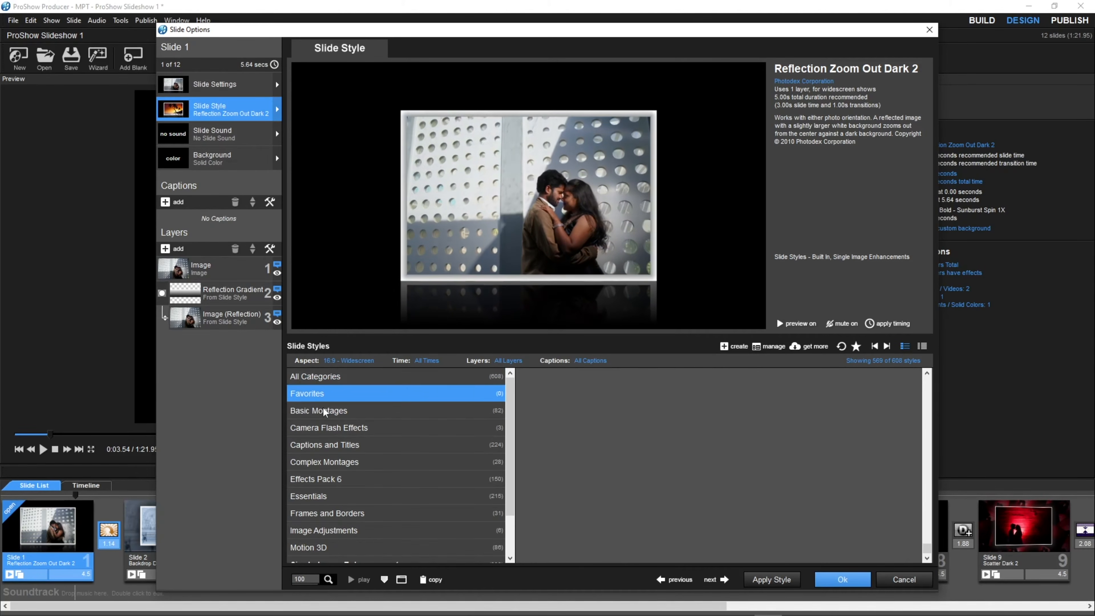
pyautogui.click(341, 410)
pyautogui.scroll(-1, 378, 449)
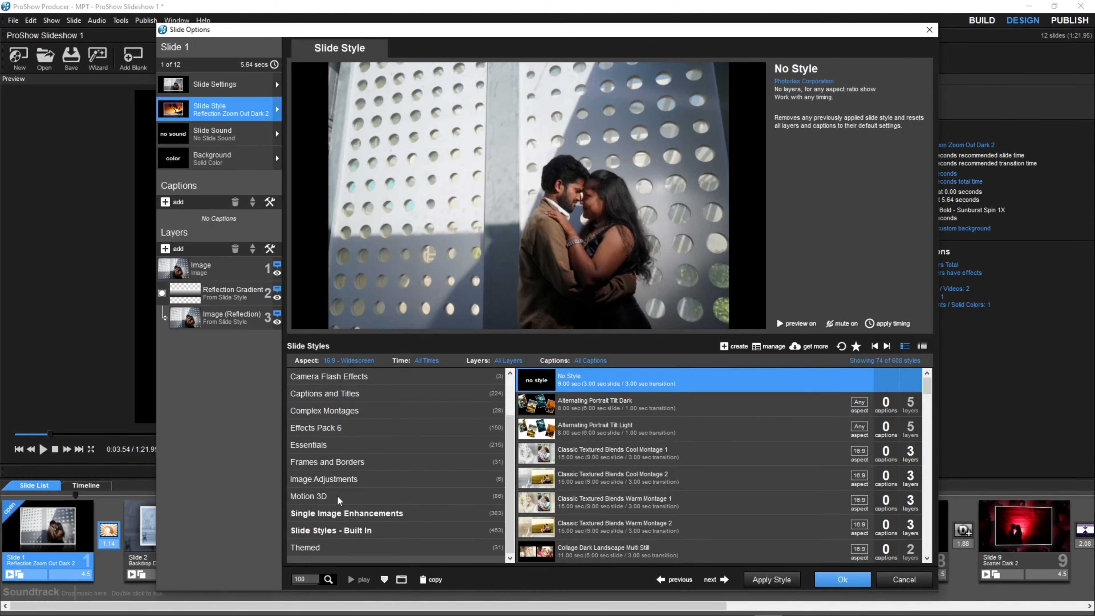
pyautogui.click(327, 501)
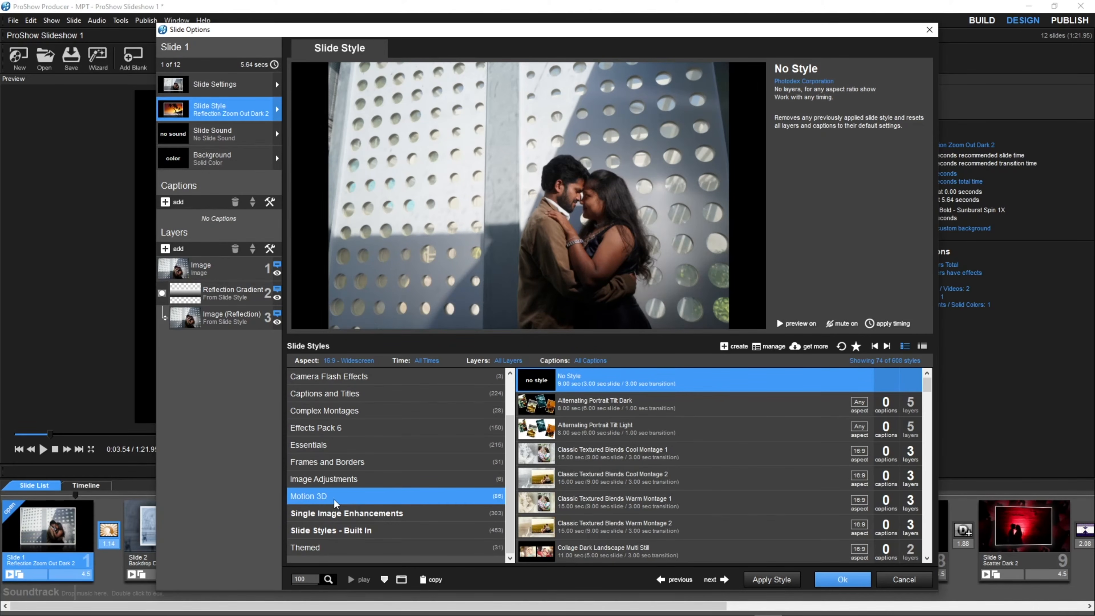
# Preview the Backdrop Dark Framed and Geometric Pattern Stripe Diagonal styles in the Motion 3D category.
pyautogui.click(593, 431)
pyautogui.scroll(-5, 548, 471)
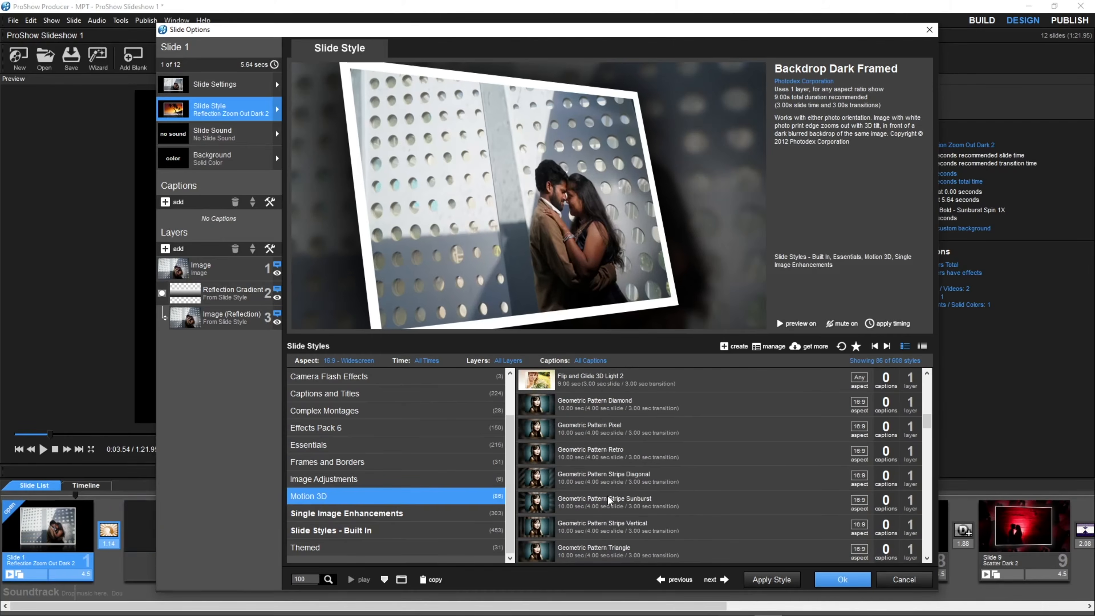
pyautogui.click(546, 478)
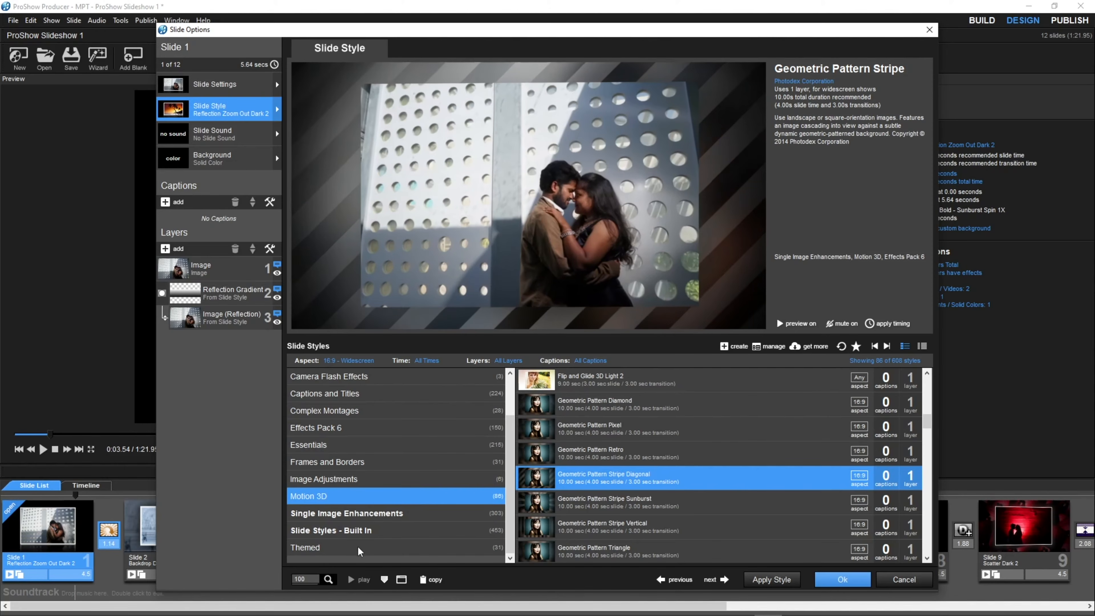
# Preview Celebration Title in the Themed category, and apply the Love and Hearts Single style to Slide 1.
pyautogui.click(413, 547)
pyautogui.scroll(-3, 573, 468)
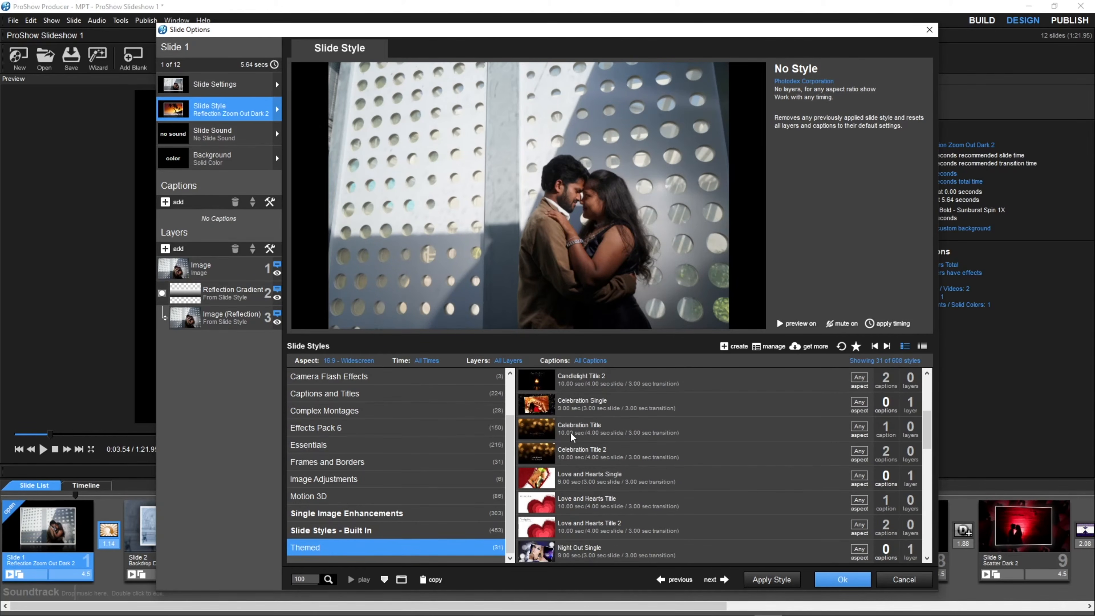
pyautogui.click(592, 434)
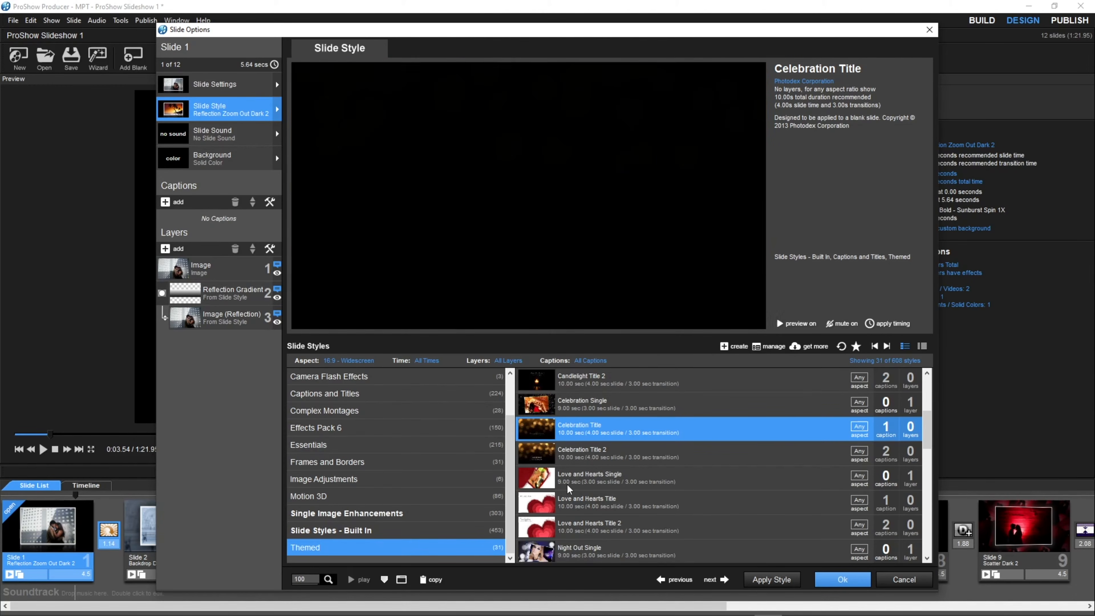
pyautogui.click(567, 488)
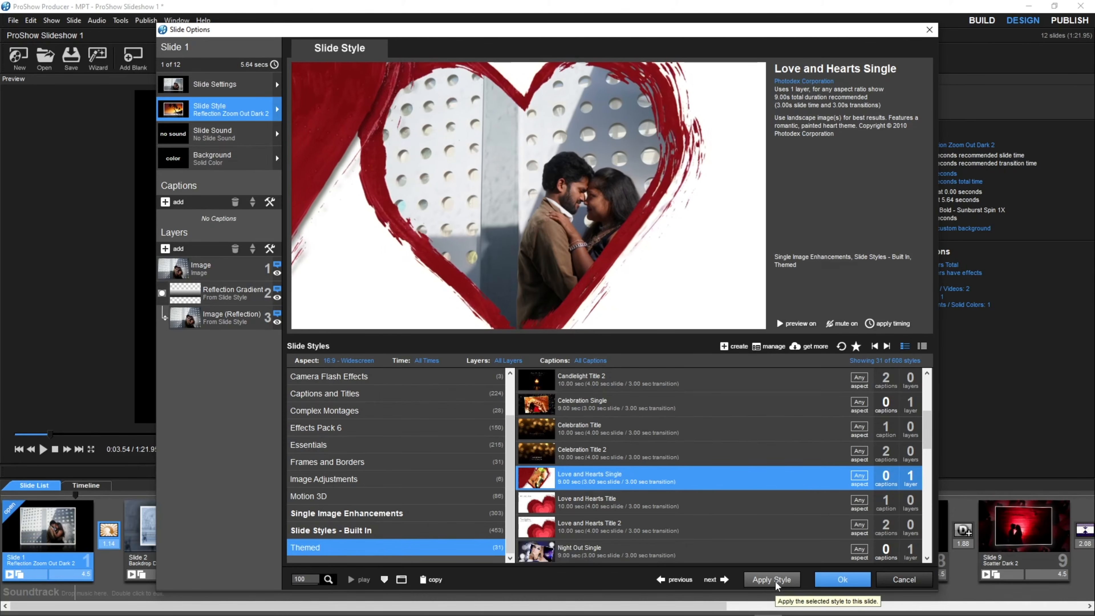
pyautogui.click(774, 581)
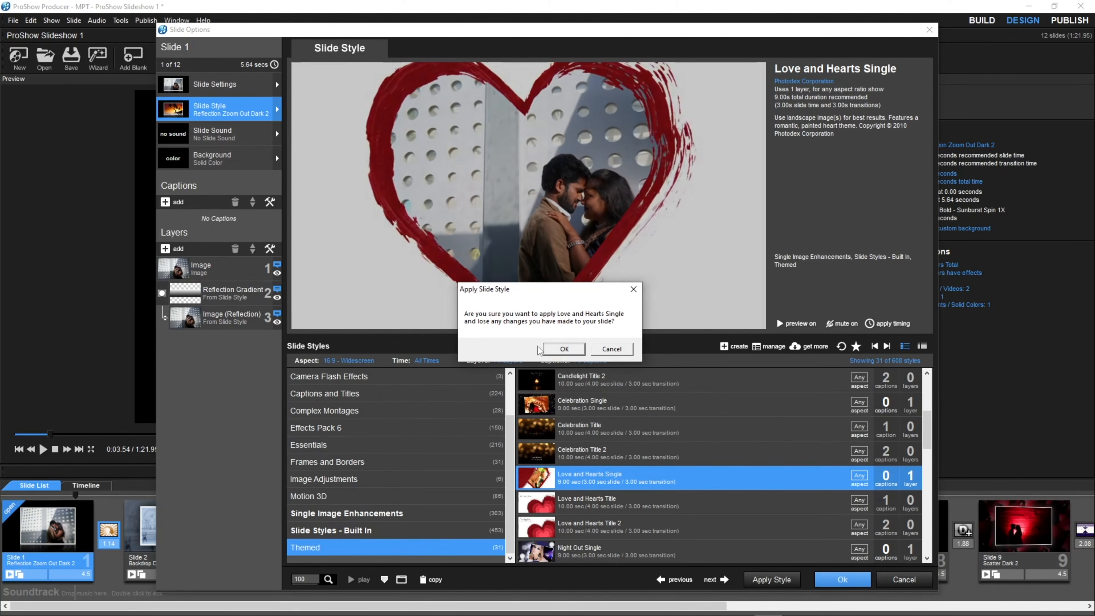
pyautogui.click(563, 350)
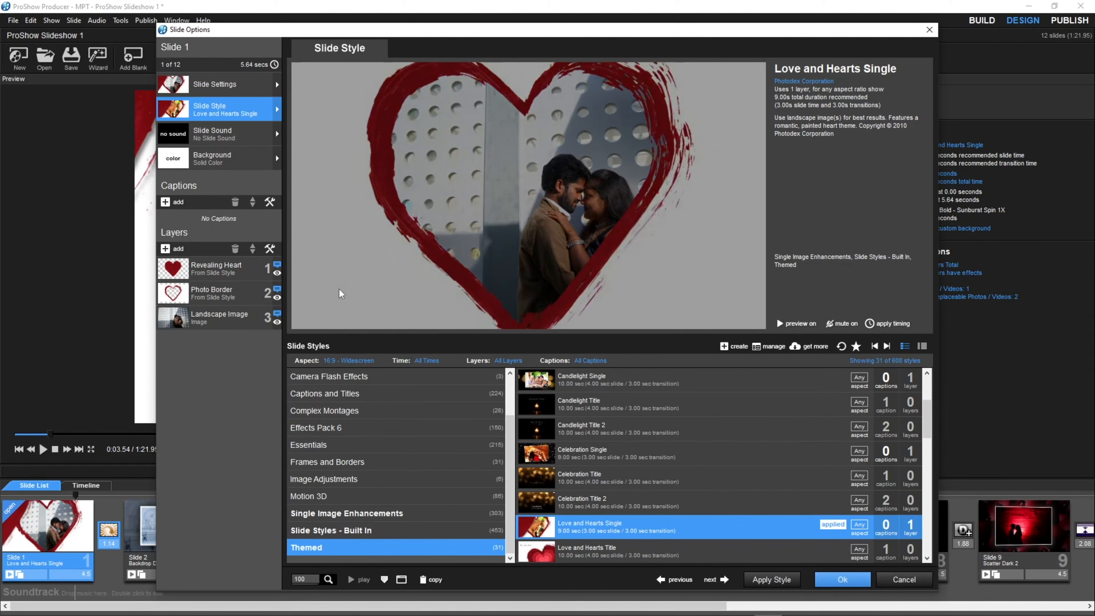
# Review Slide 1's Revealing Heart and Photo Border layers and its slide settings, and close the slide options keeping the applied style.
pyautogui.click(203, 270)
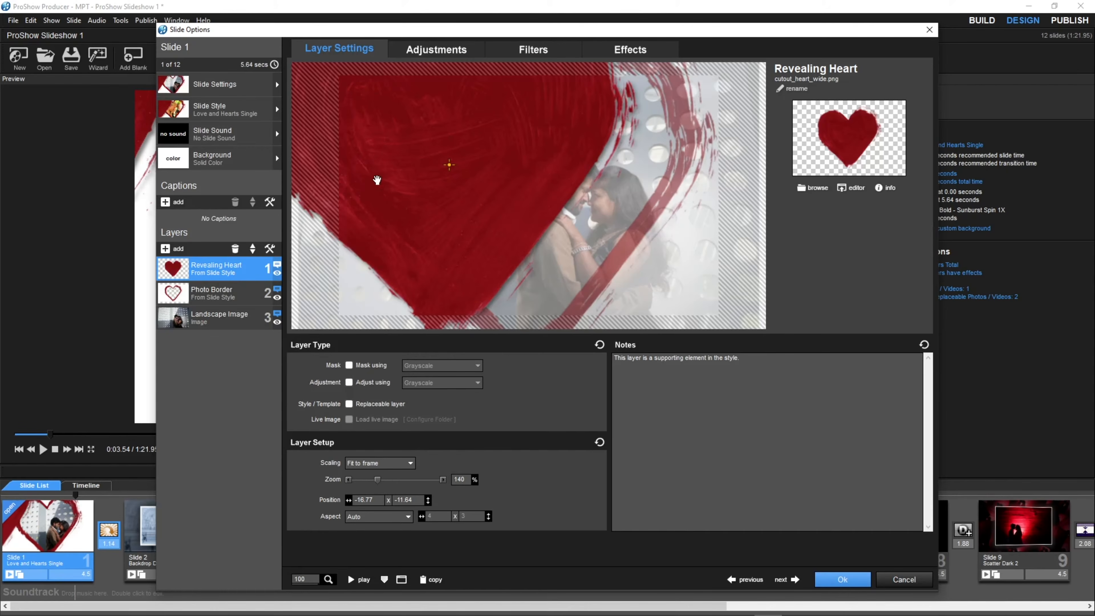
pyautogui.click(241, 293)
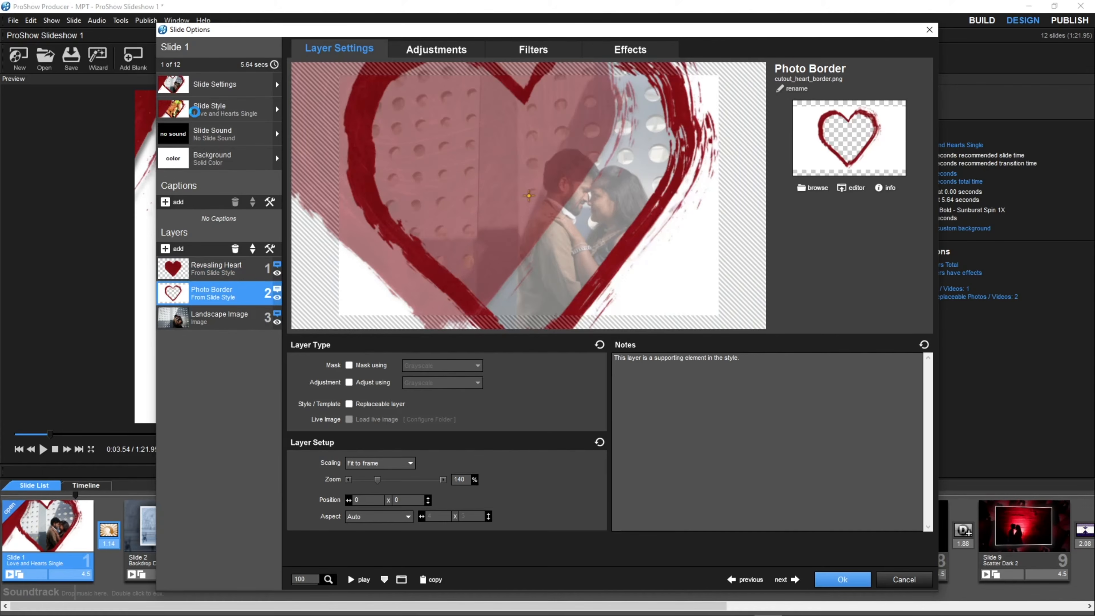
pyautogui.click(195, 112)
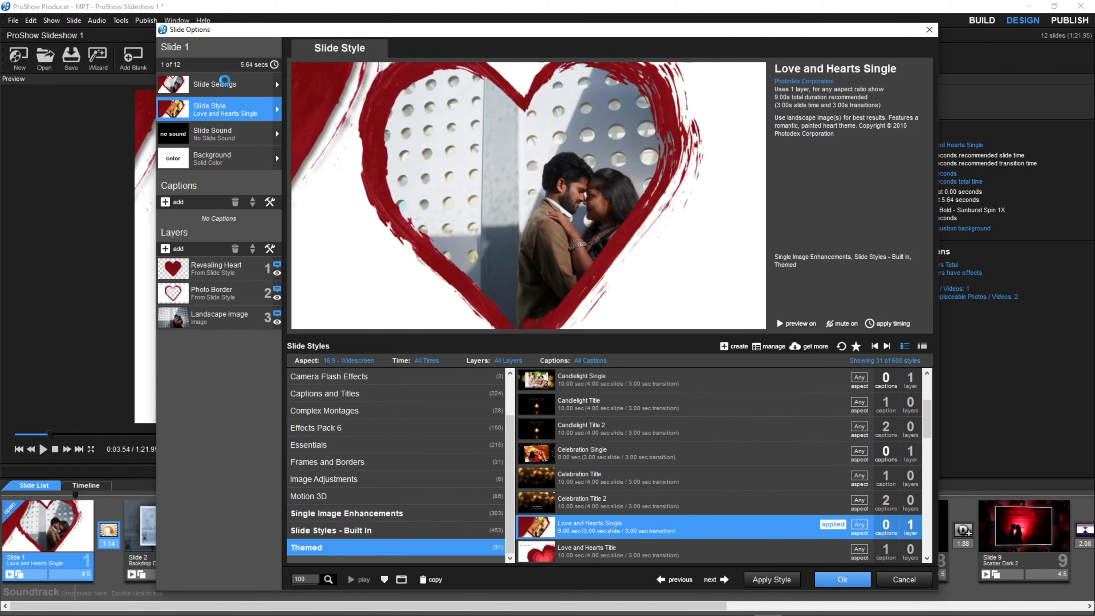
pyautogui.click(225, 82)
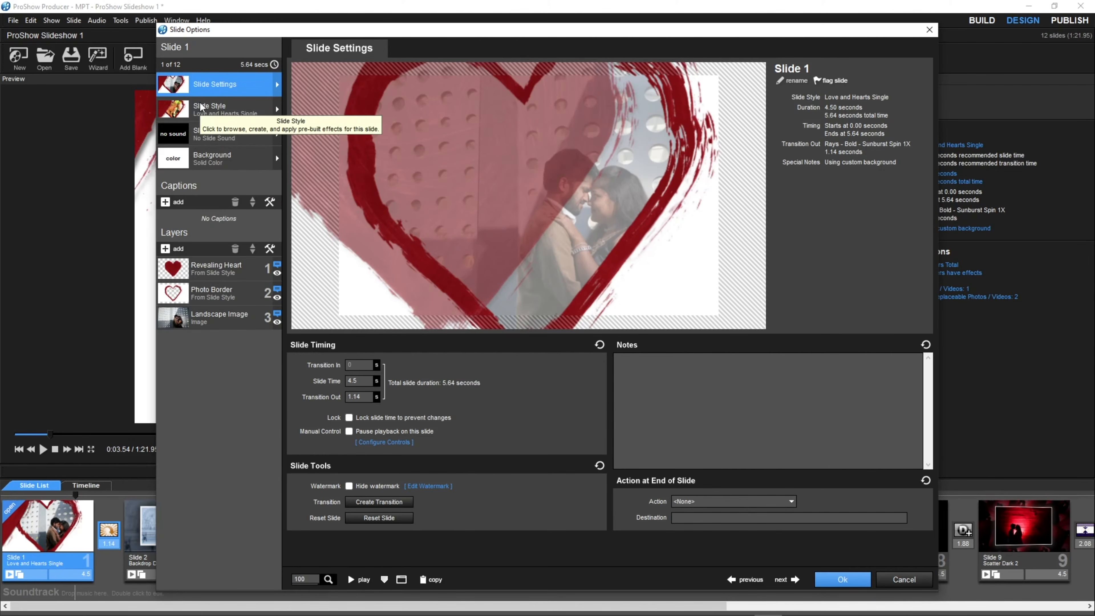
pyautogui.click(213, 106)
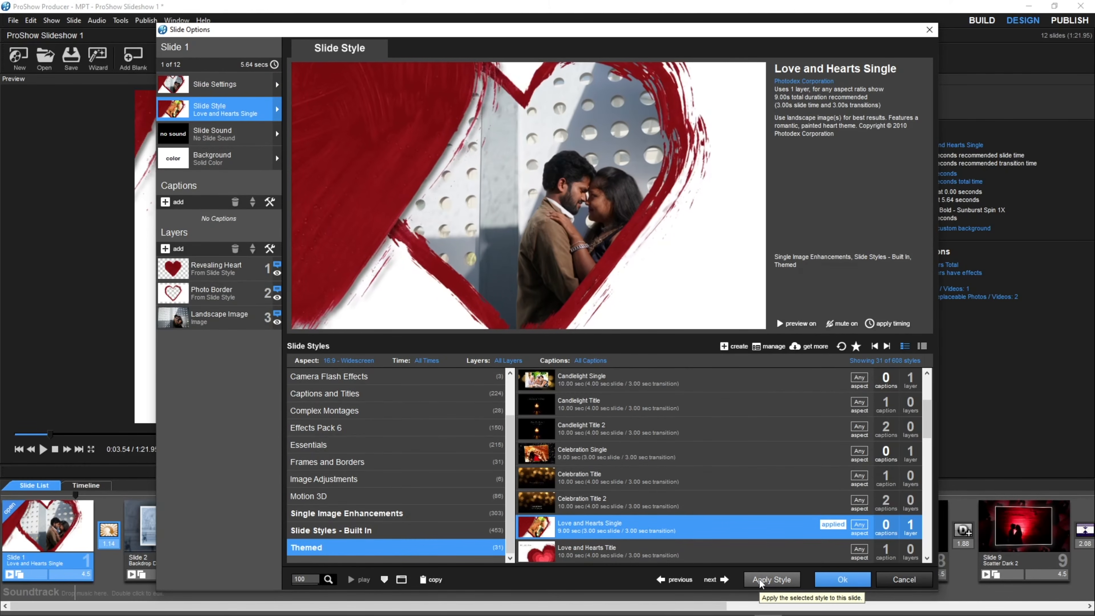
pyautogui.click(828, 587)
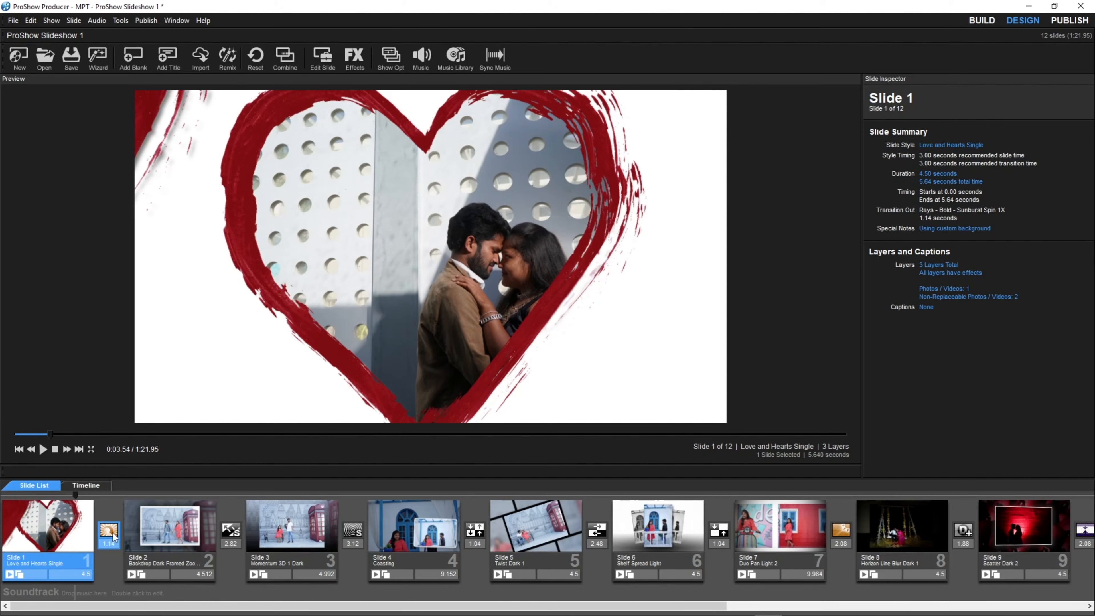
# Scrub through Slide 1 and its outgoing transition in the show preview.
pyautogui.moveTo(49, 434); pyautogui.dragTo(8, 434)
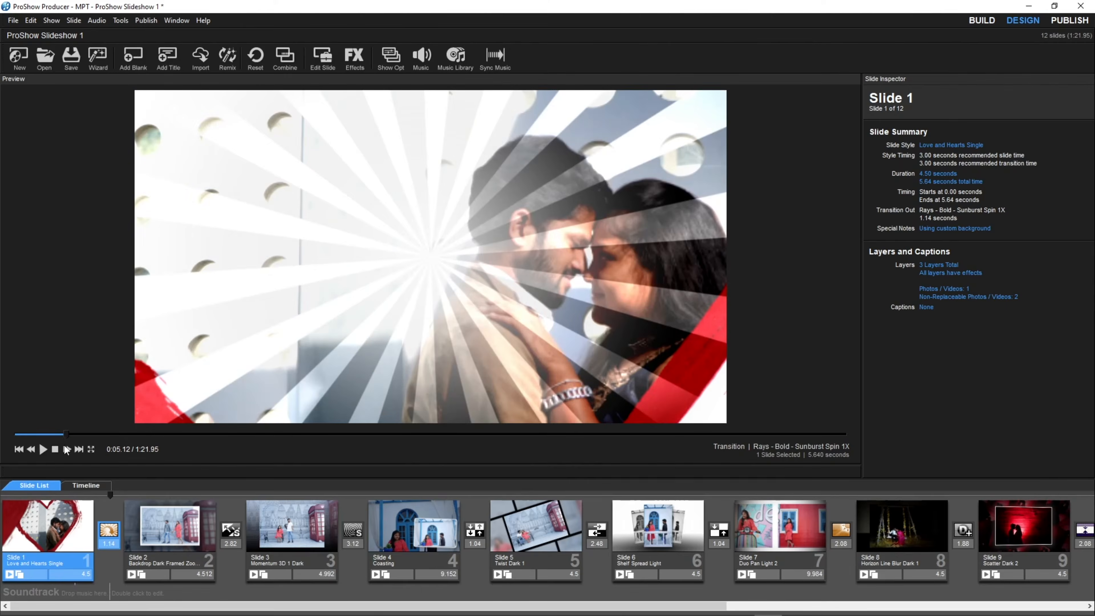
pyautogui.click(56, 448)
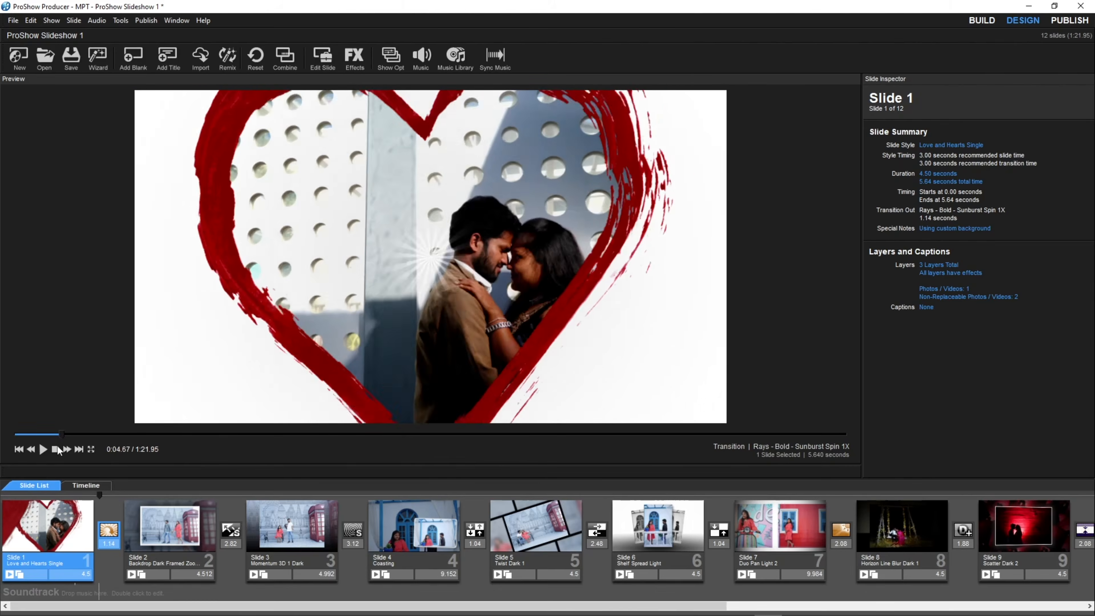
pyautogui.click(63, 448)
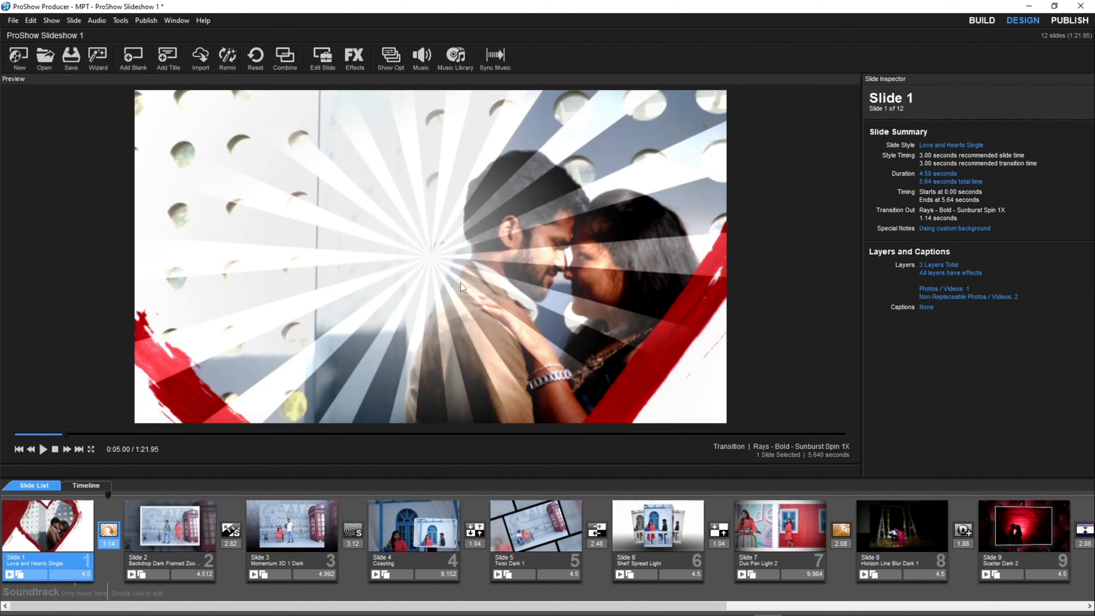
# Preview Fireworks - Zoom Blur - Golden in Effects Pack 6, and apply Light Warp - Dissolve - Blowout as the transition between Slides 1 and 2.
pyautogui.click(113, 533)
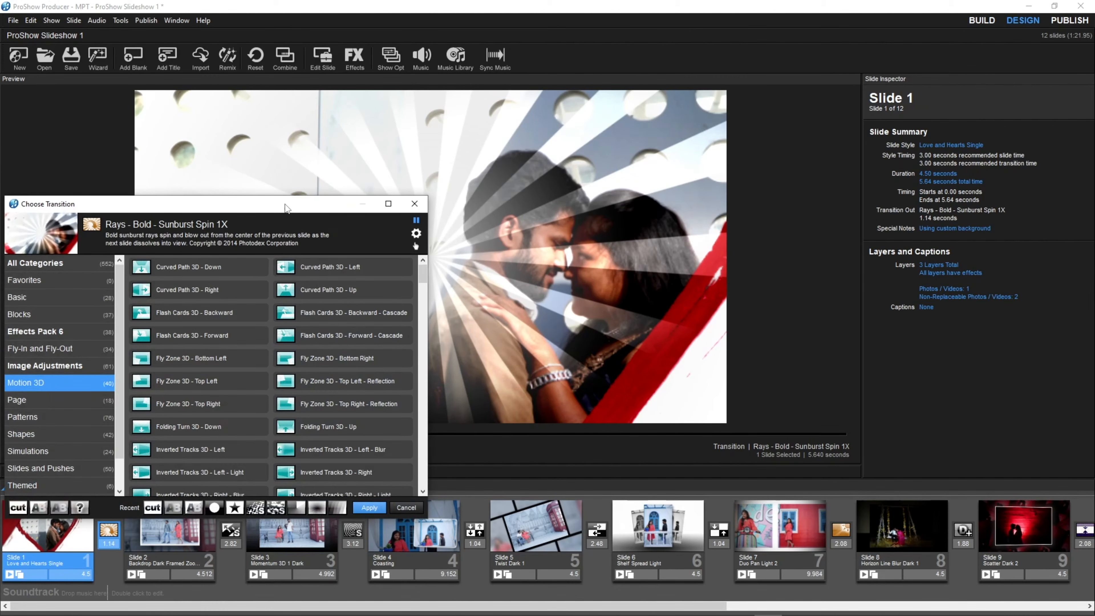
pyautogui.moveTo(285, 208); pyautogui.dragTo(609, 125)
pyautogui.scroll(-5, 541, 314)
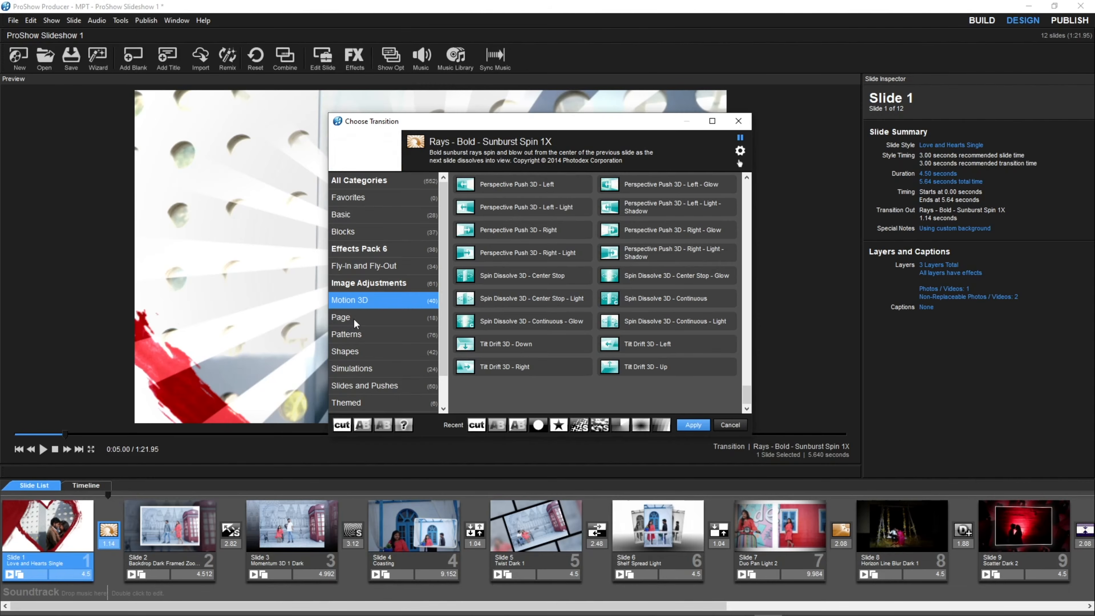
pyautogui.click(357, 252)
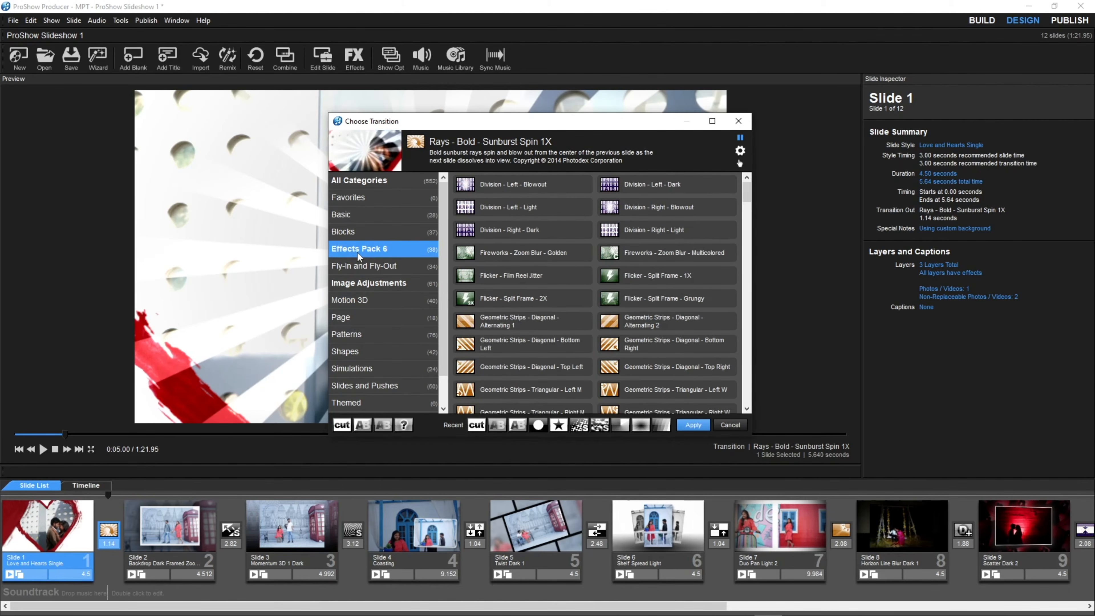
pyautogui.click(491, 254)
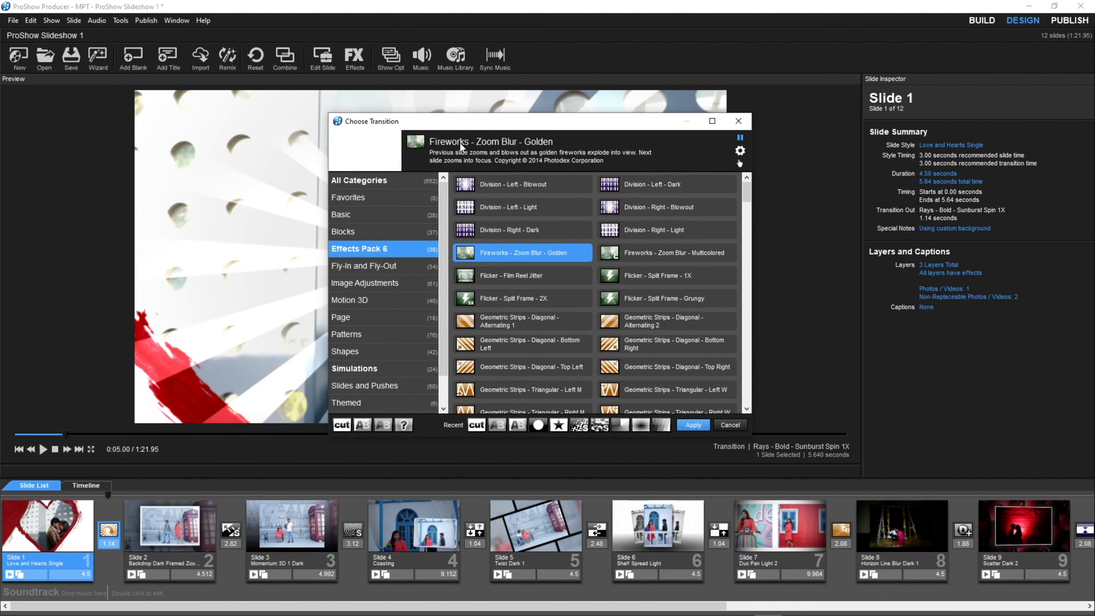
pyautogui.moveTo(437, 125); pyautogui.dragTo(679, 136)
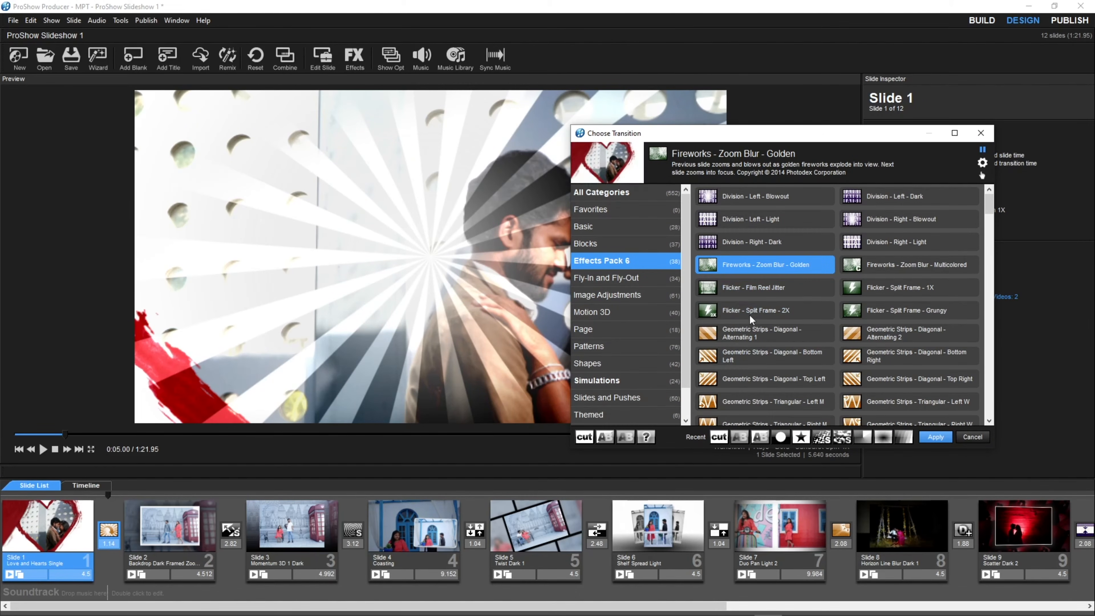
pyautogui.scroll(-2, 749, 314)
pyautogui.click(748, 336)
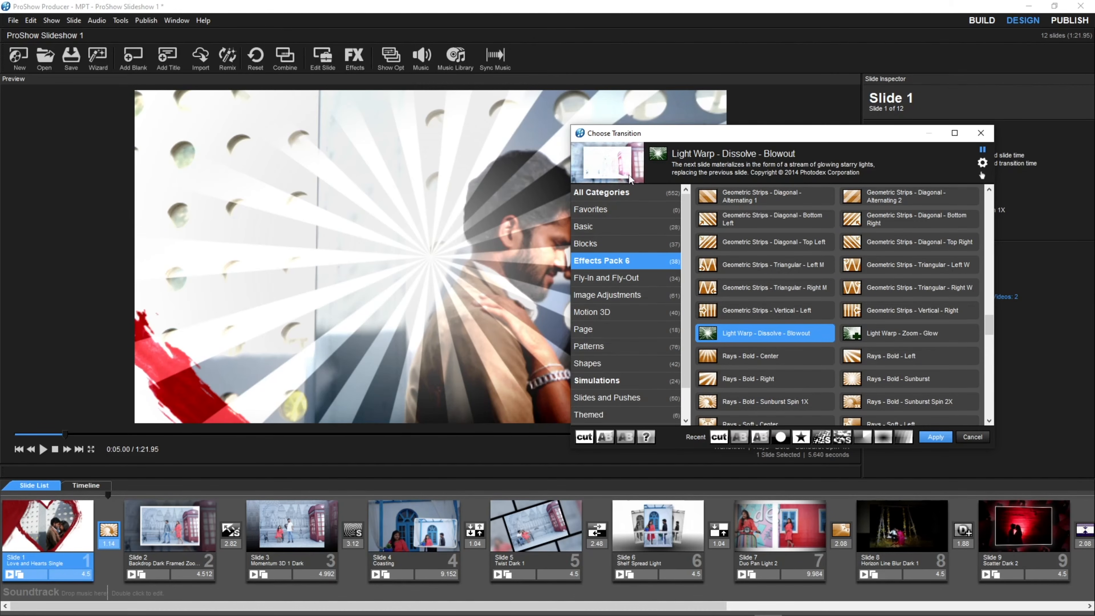
pyautogui.click(933, 436)
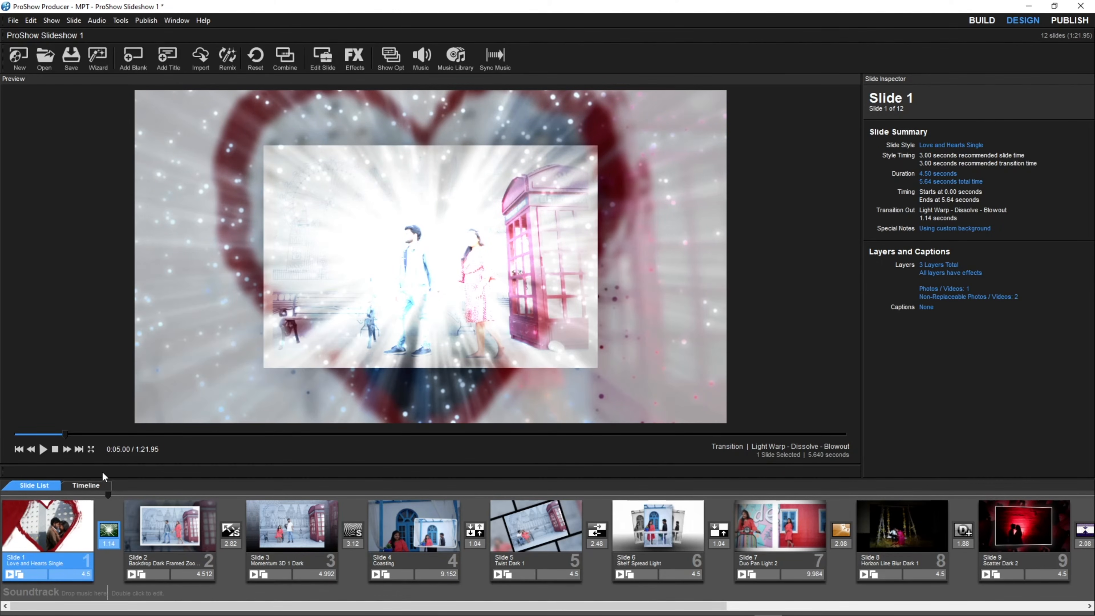
# Play the show from Slide 1 to check the new transition, and skim the remaining slides up to Slide 10.
pyautogui.click(32, 433)
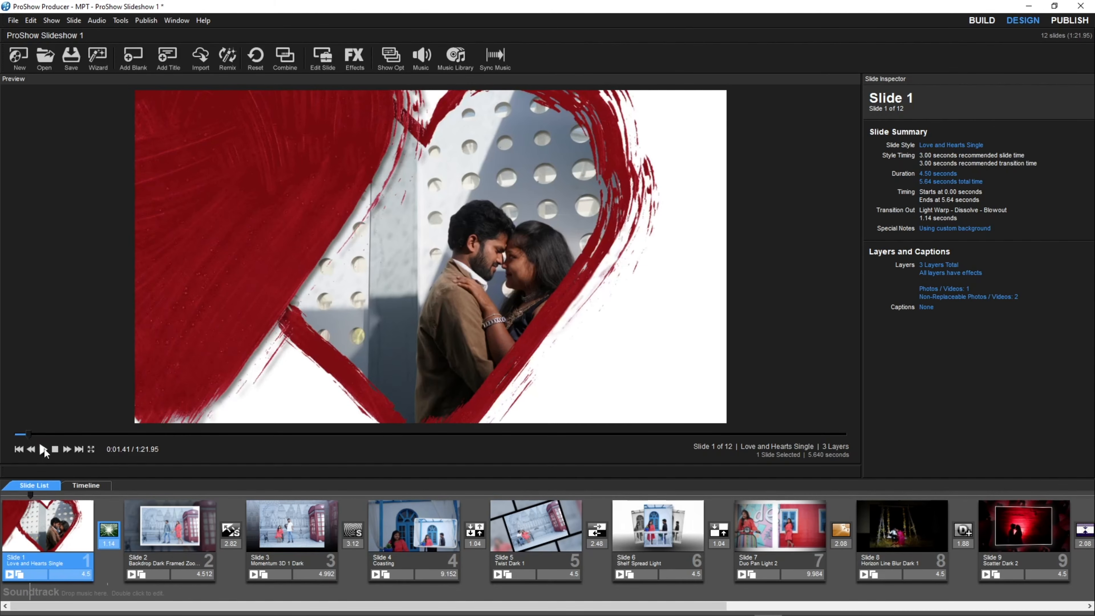
pyautogui.click(45, 450)
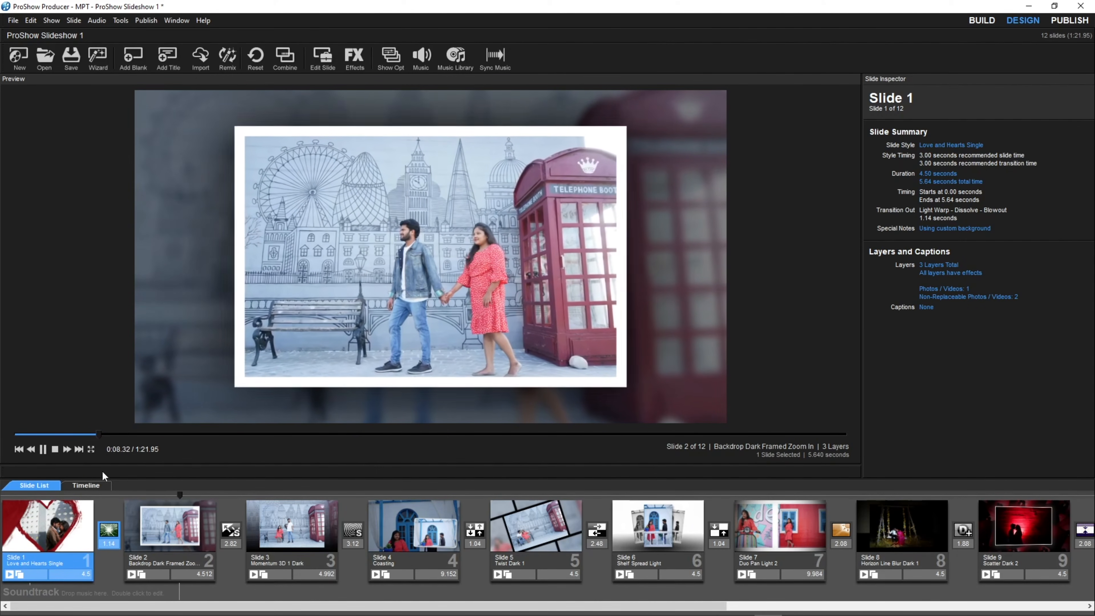
pyautogui.moveTo(194, 496); pyautogui.dragTo(400, 500)
pyautogui.click(360, 433)
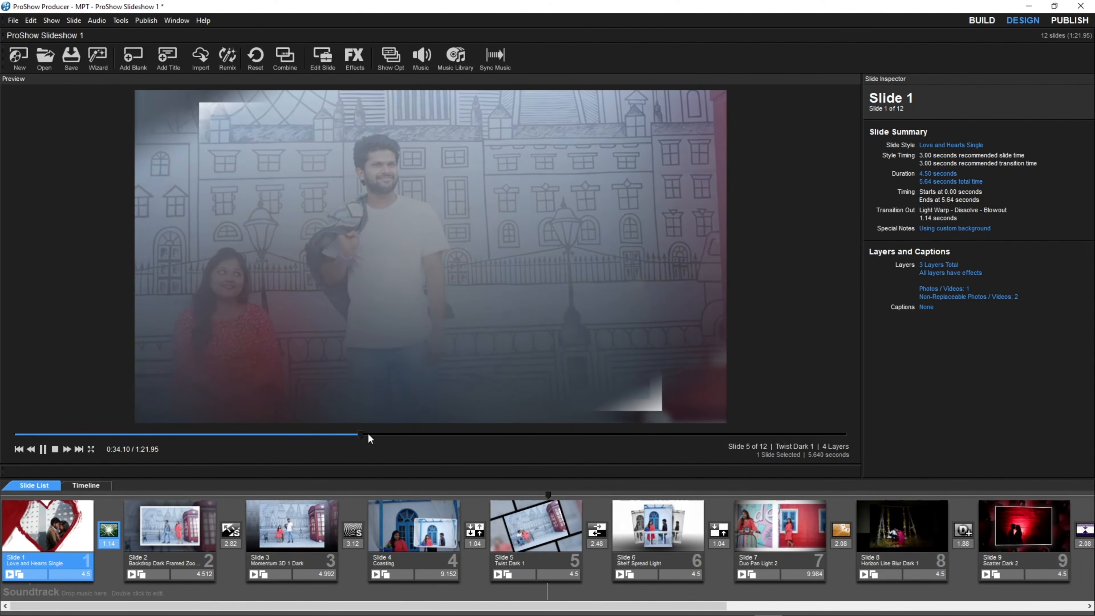
pyautogui.press('space')
pyautogui.moveTo(432, 438); pyautogui.dragTo(687, 452)
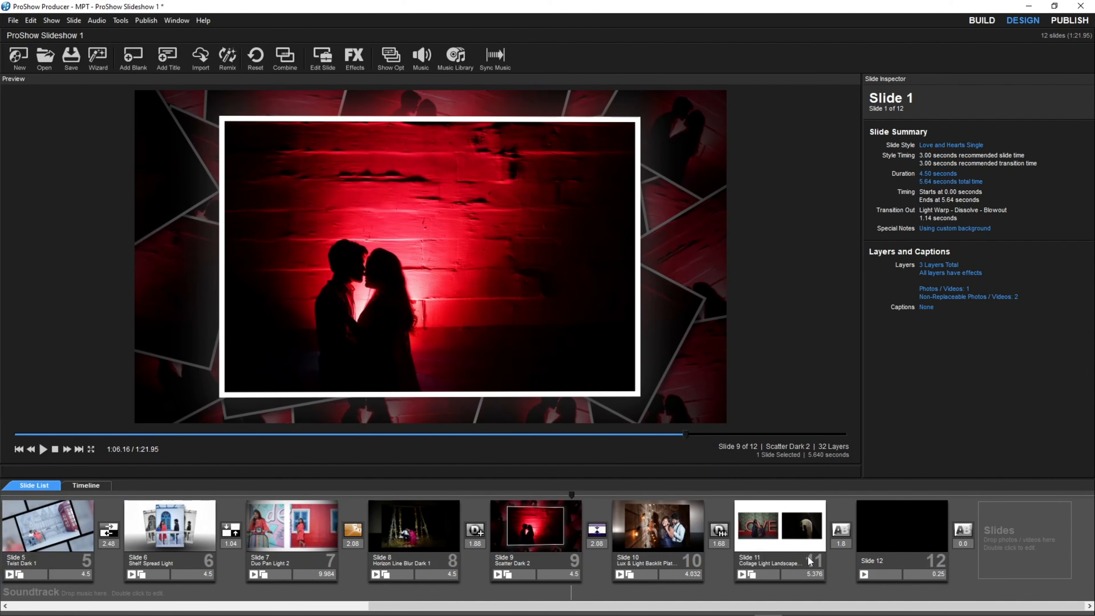
pyautogui.moveTo(810, 525)
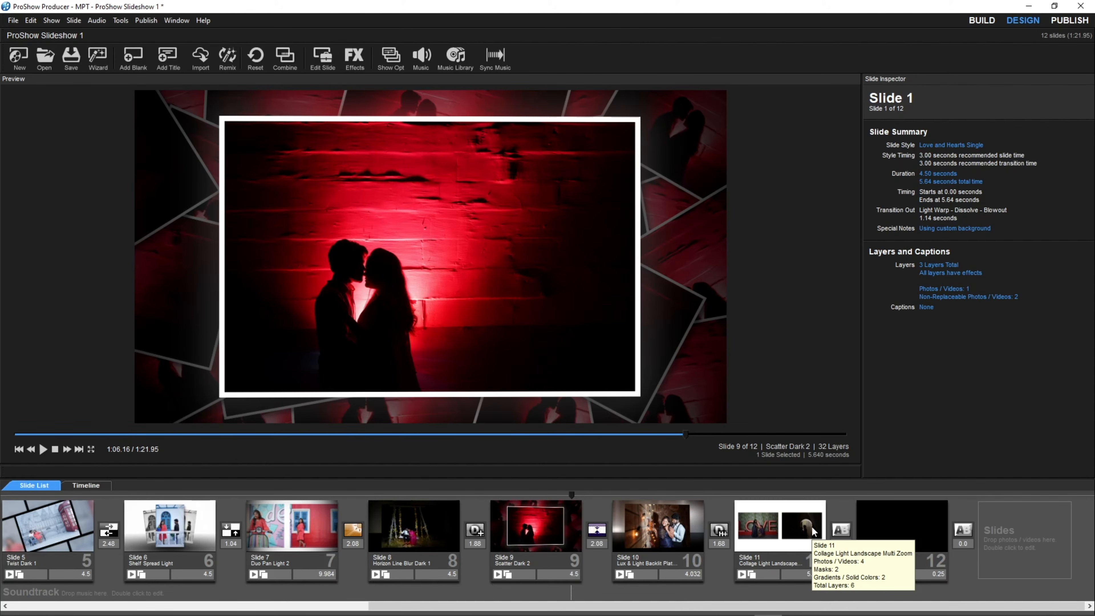
pyautogui.moveTo(687, 439); pyautogui.dragTo(740, 440)
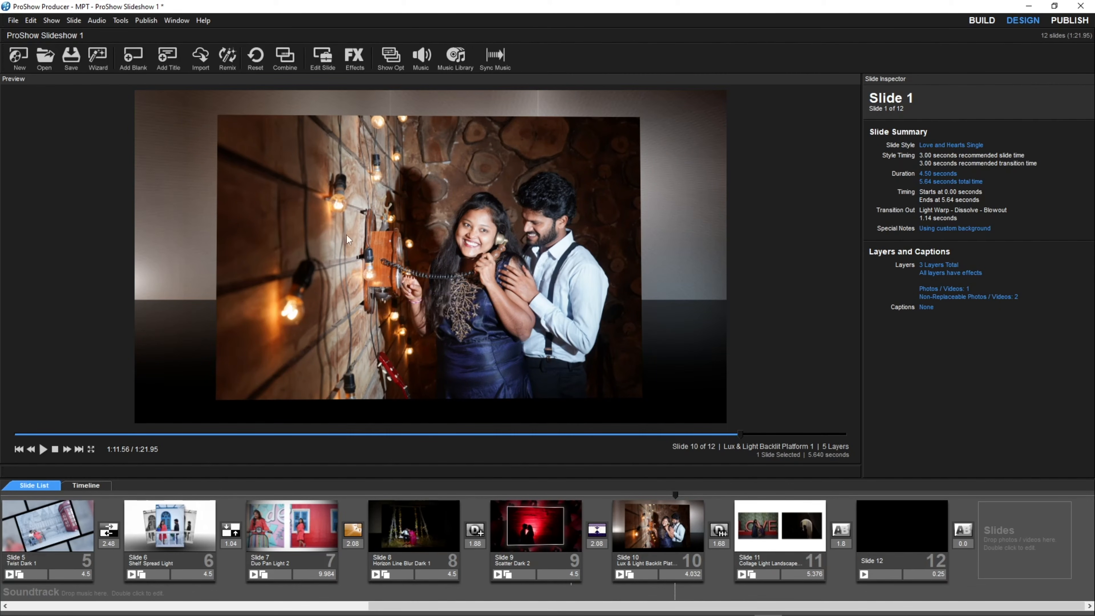
# Start publishing the show for Vimeo and set the video quality to Vimeo 1080p.
pyautogui.click(146, 21)
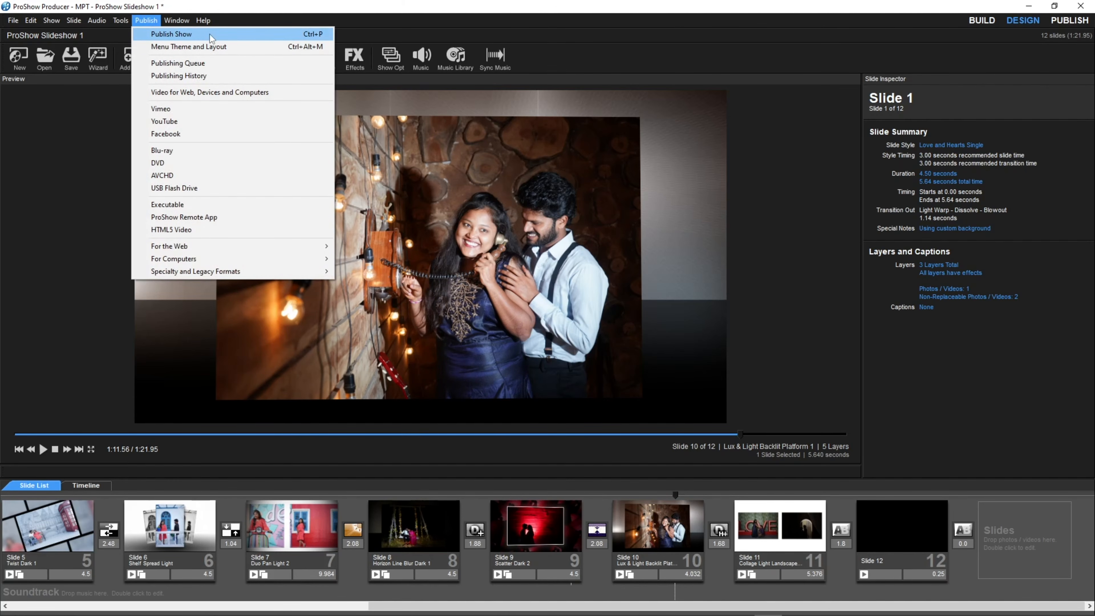
pyautogui.click(193, 36)
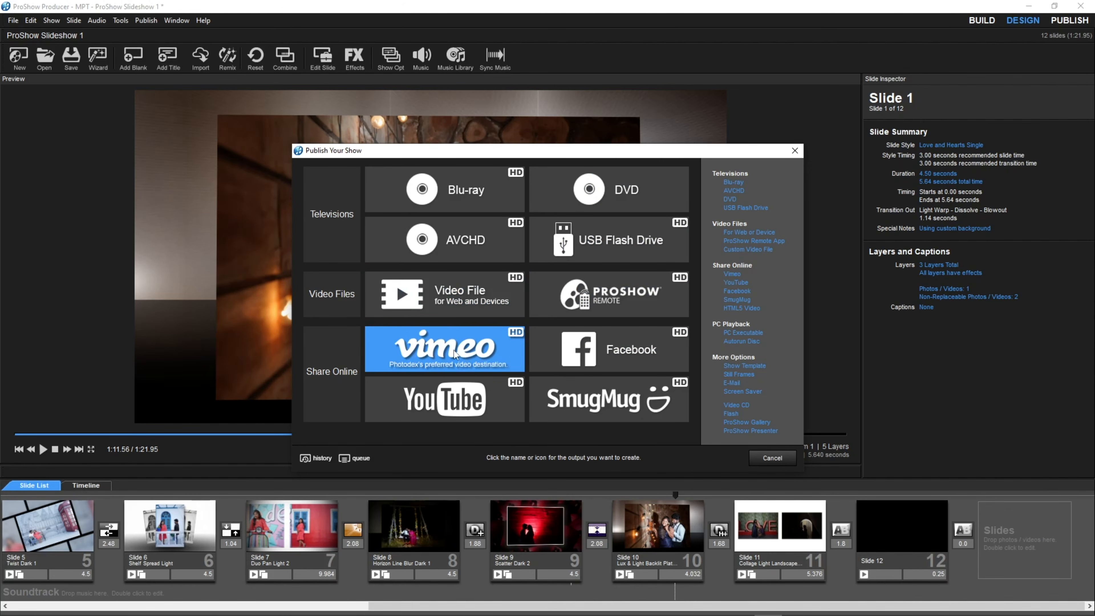
pyautogui.click(474, 349)
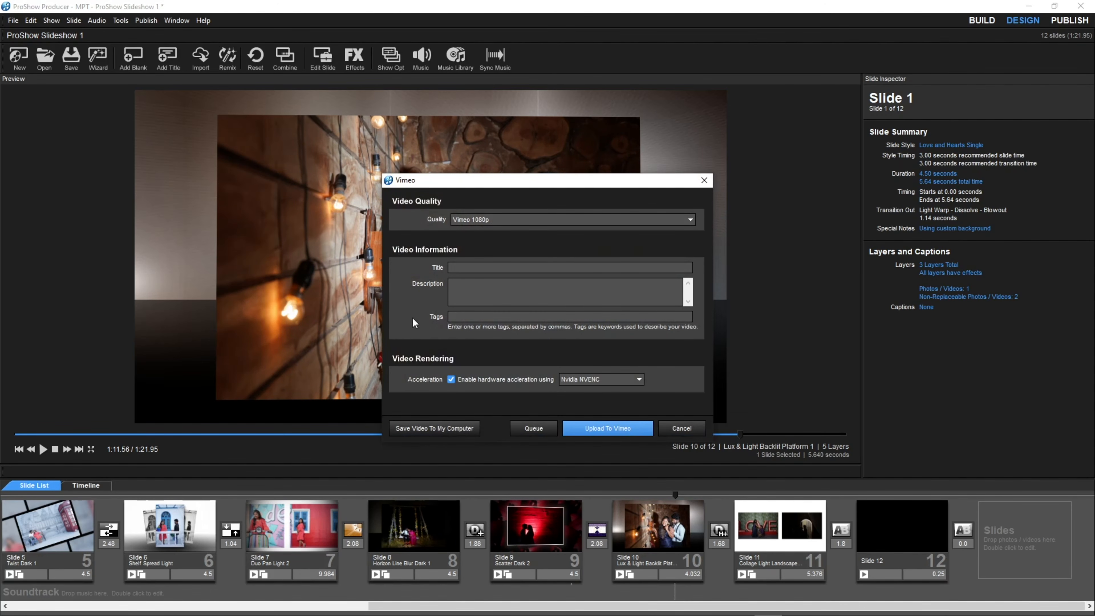
pyautogui.moveTo(476, 185); pyautogui.dragTo(430, 169)
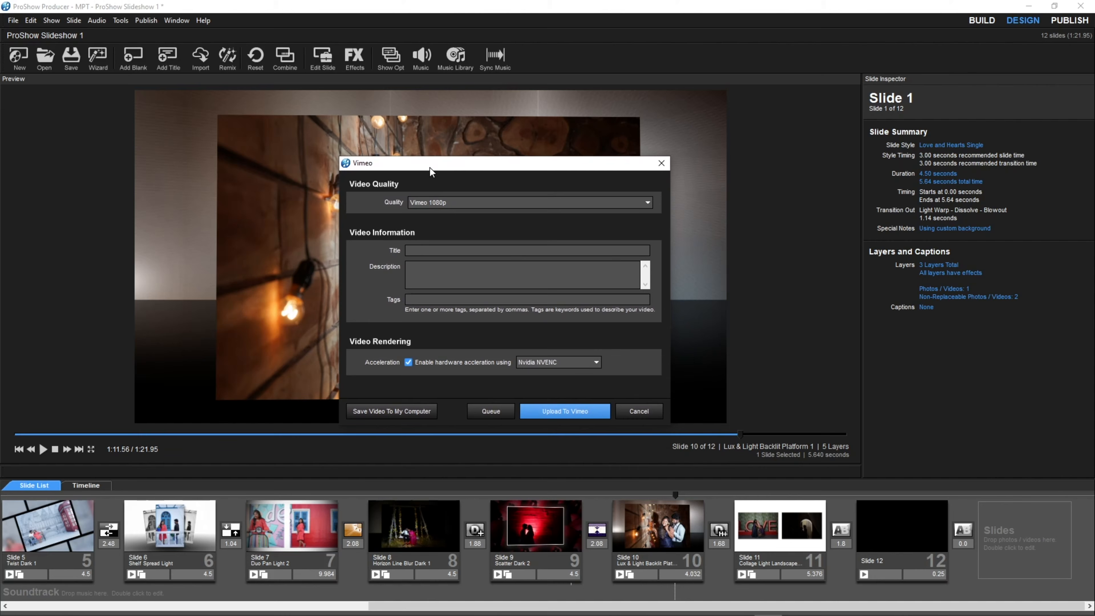
pyautogui.click(470, 199)
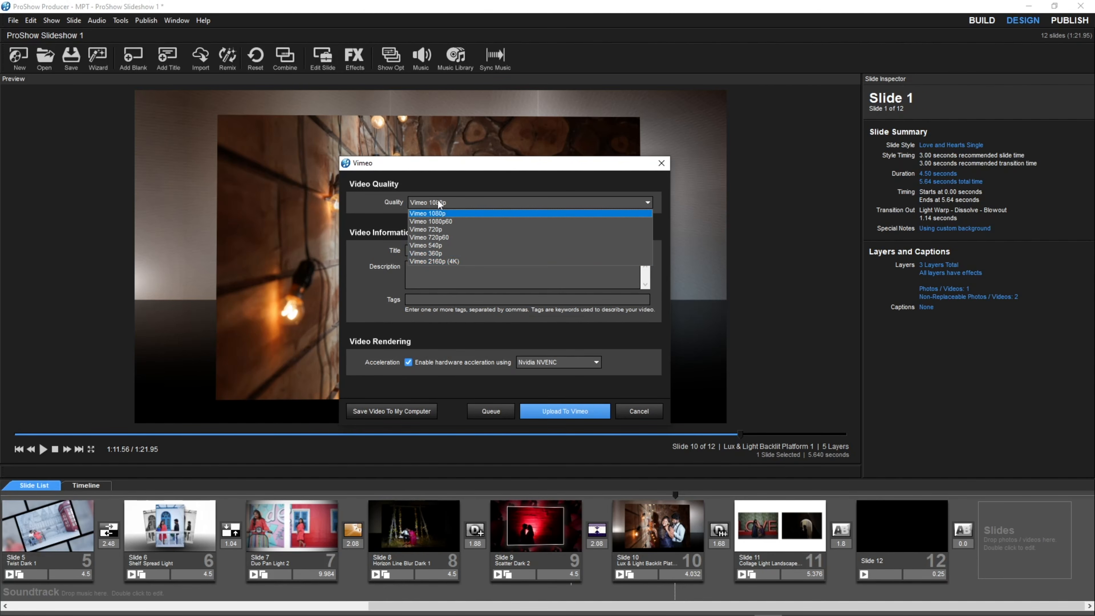
pyautogui.click(447, 213)
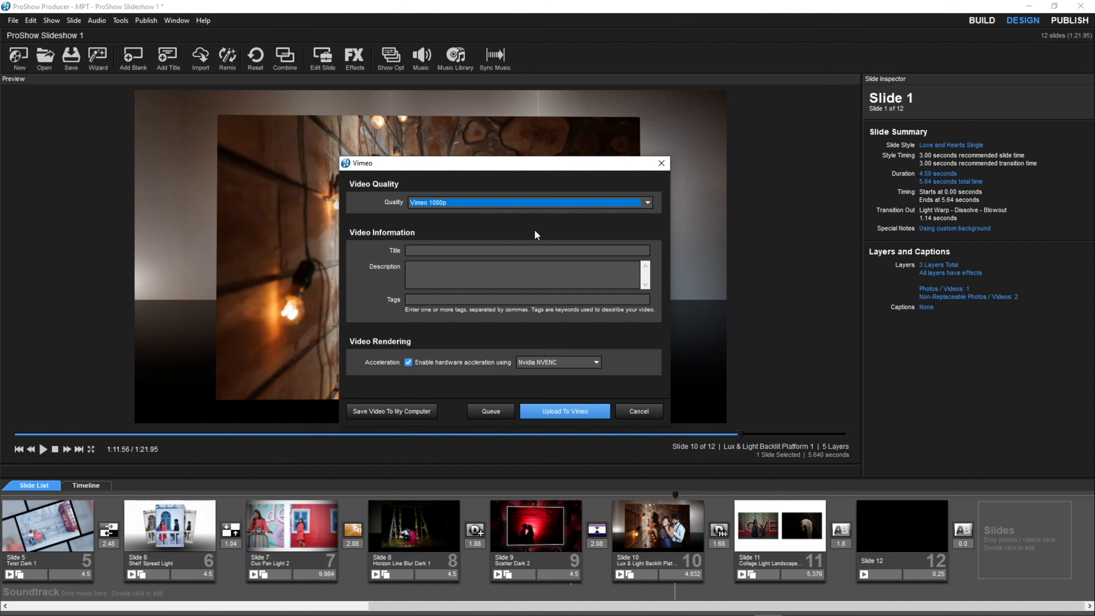
# Try to save the video to the computer as an MP4 named "slide show" in the PRO SHOW folder.
pyautogui.click(404, 414)
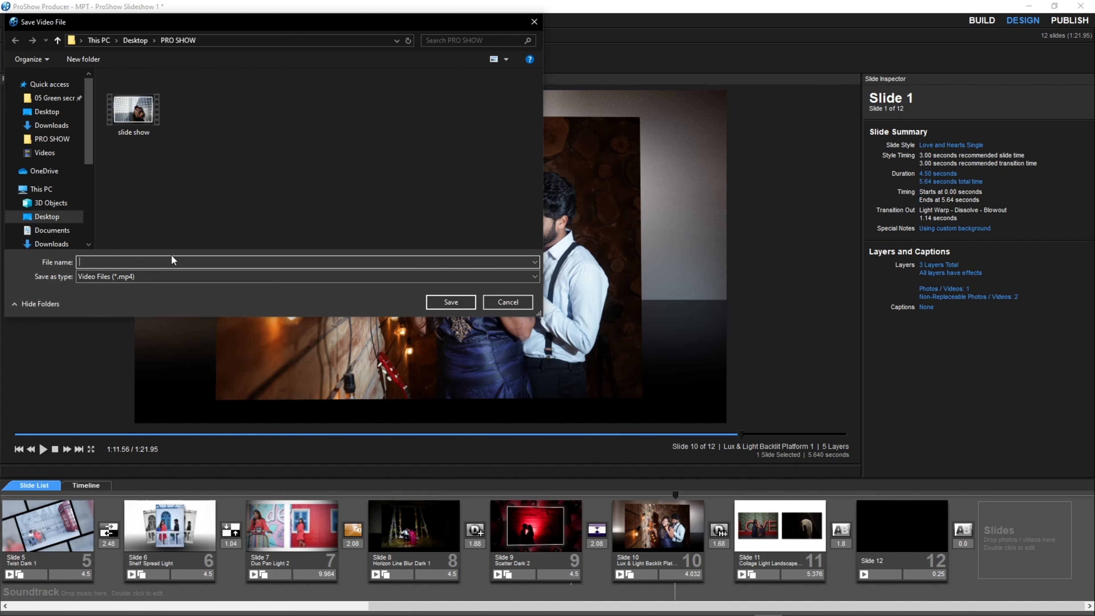
pyautogui.write('slidwe')
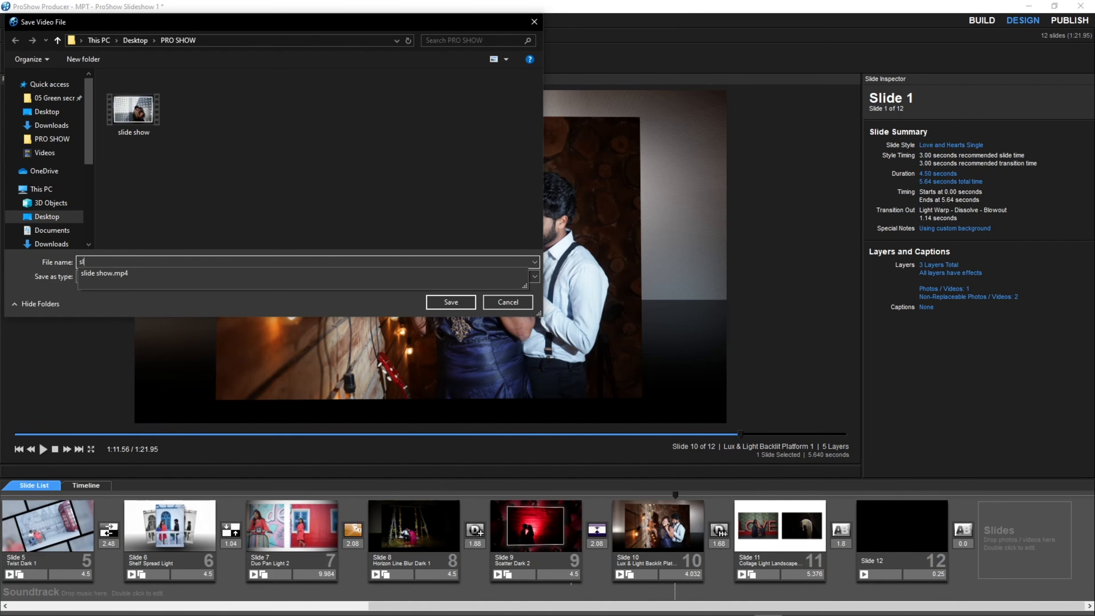
pyautogui.press('BackSpace')
pyautogui.write('e show')
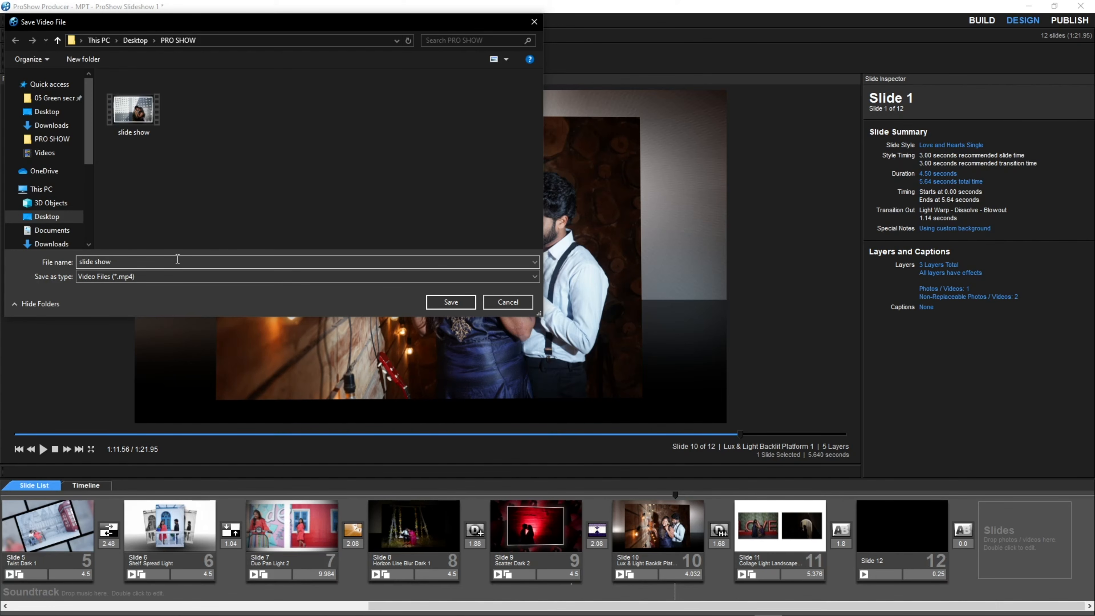
pyautogui.click(463, 303)
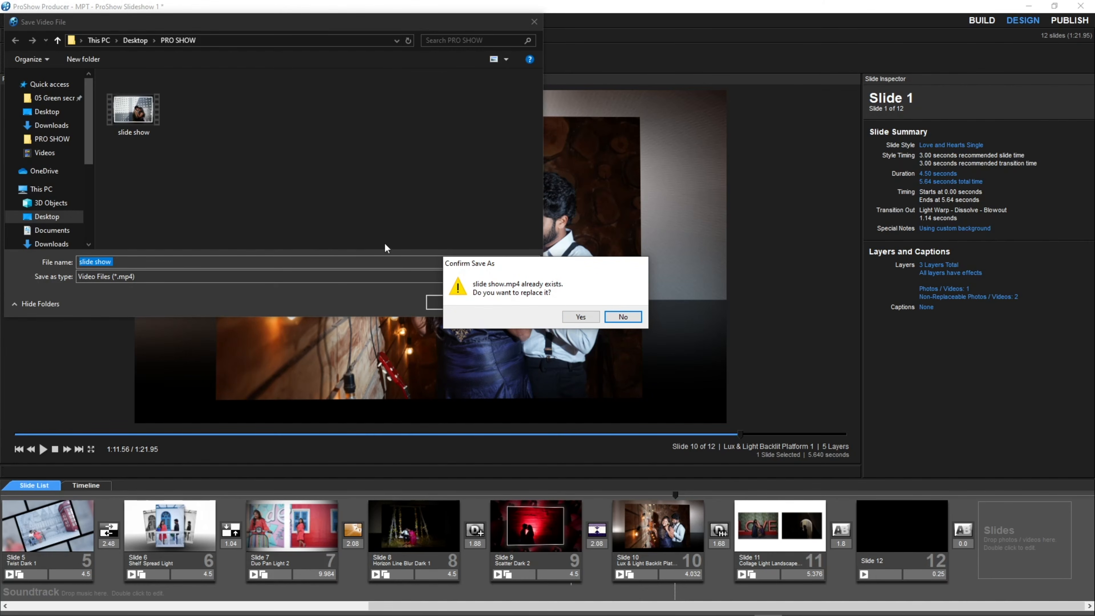
# Decline replacing the existing file and save the video as "slide show 2" to start rendering.
pyautogui.click(607, 317)
pyautogui.click(132, 262)
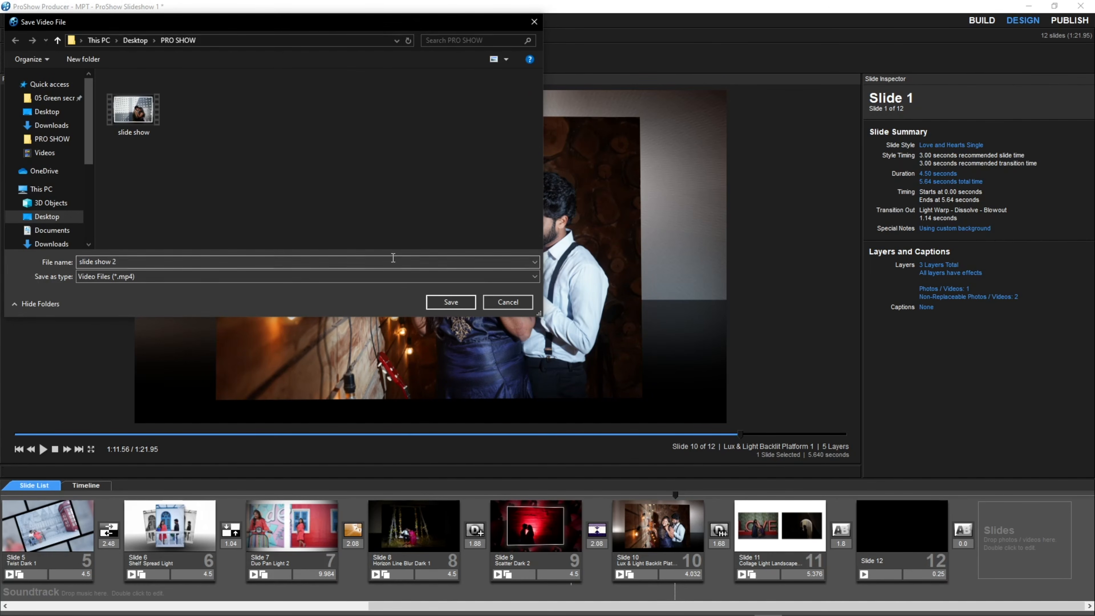
pyautogui.click(450, 301)
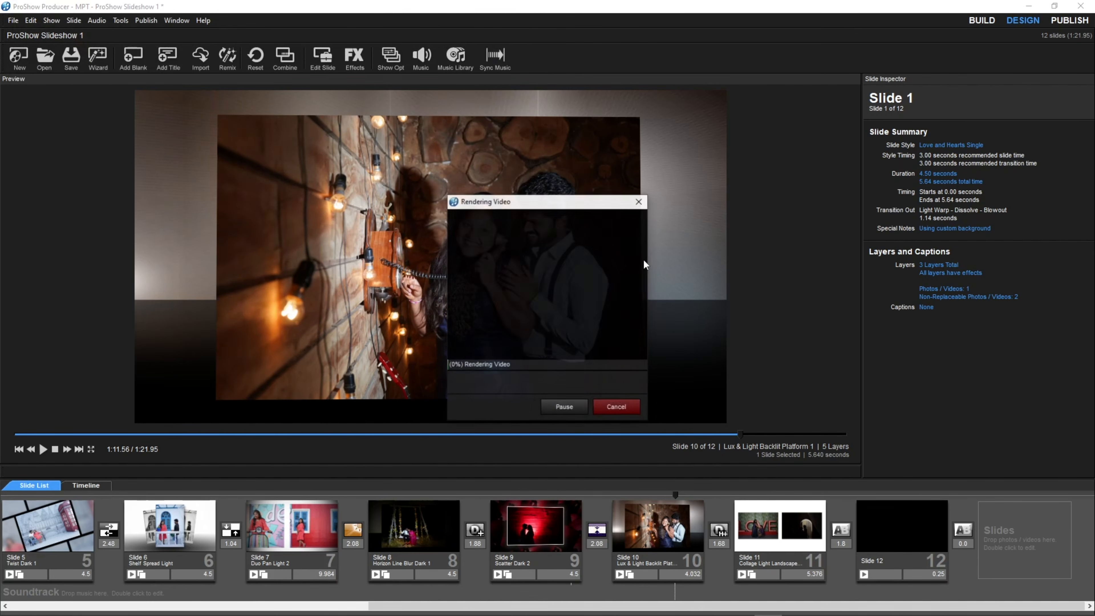